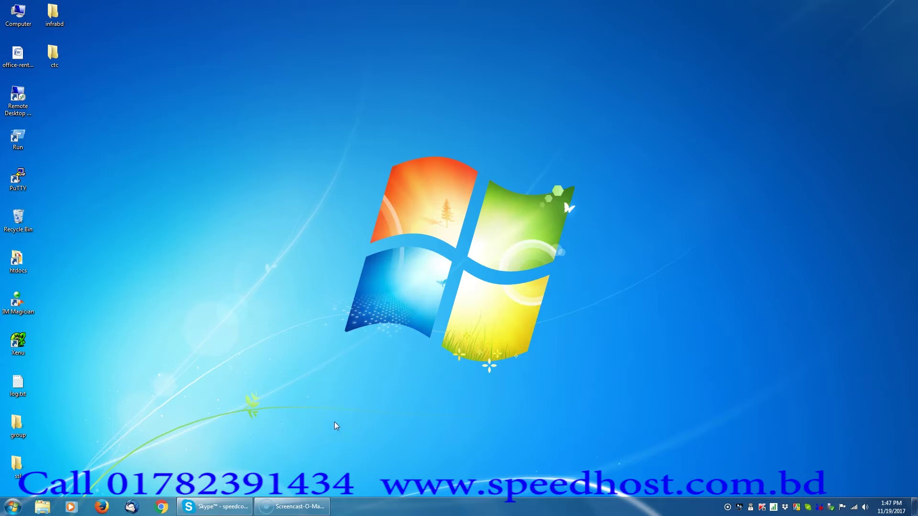
# Step: Switch to Chrome and load the website infrabd.com
pyautogui.click(162, 508)
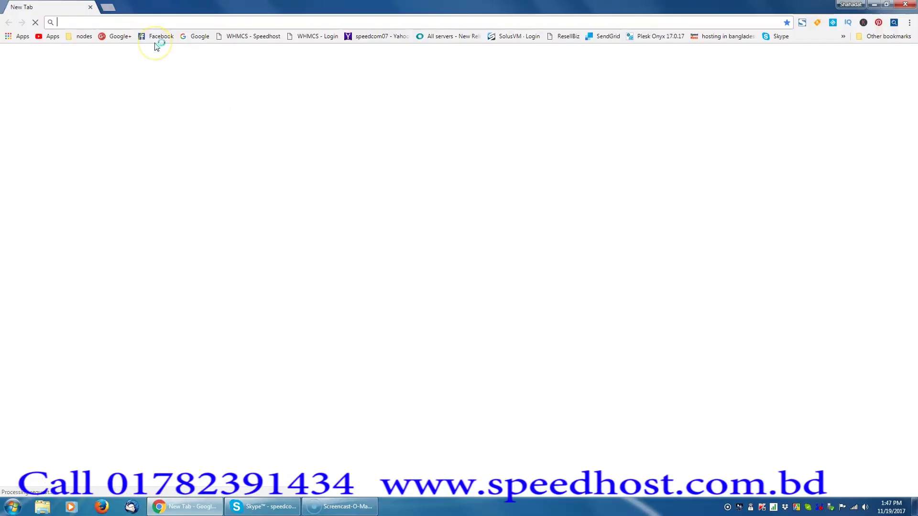
pyautogui.write('in')
pyautogui.press('Return')
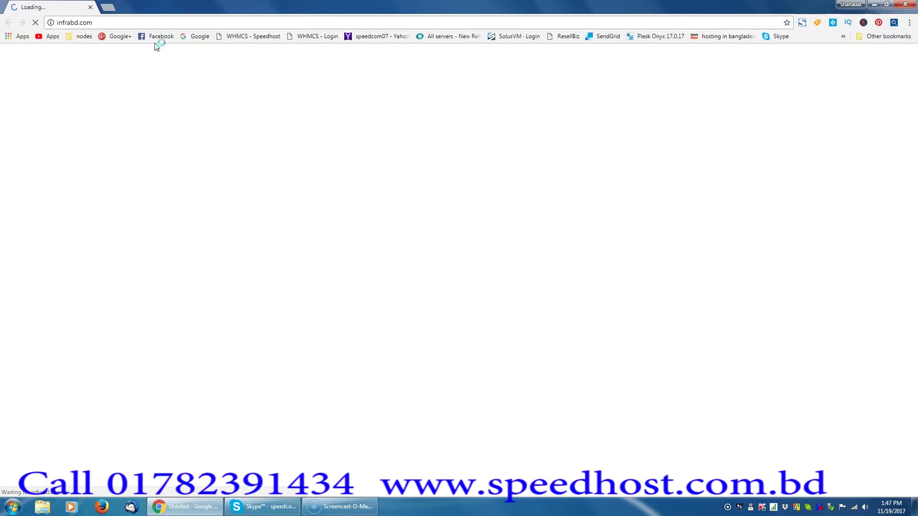
pyautogui.click(441, 215)
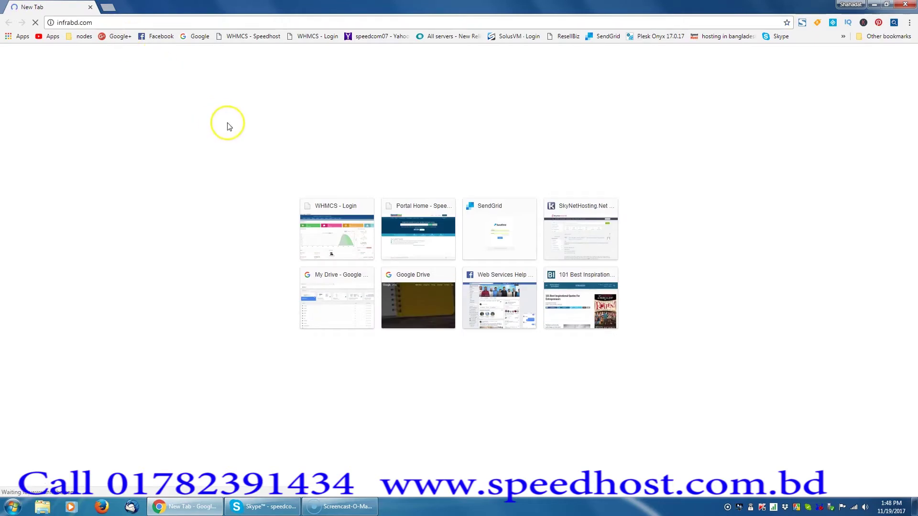
pyautogui.click(259, 168)
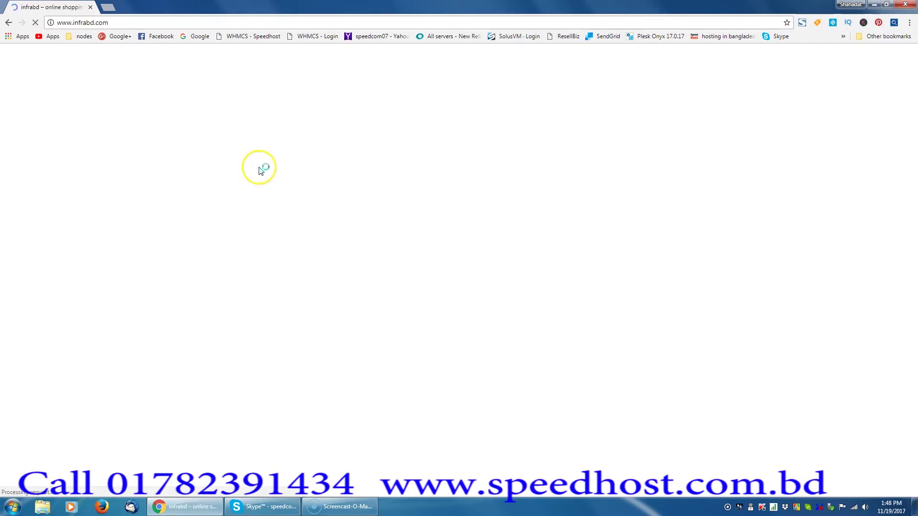
pyautogui.click(275, 179)
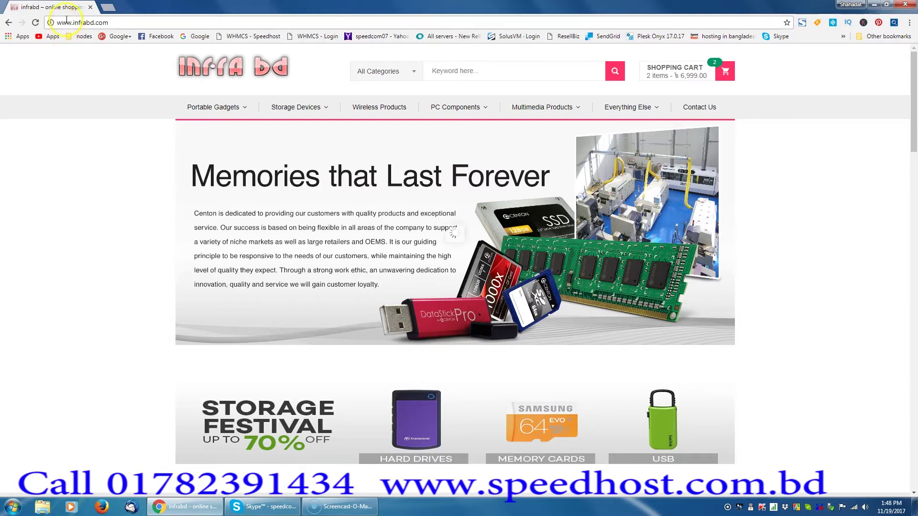
pyautogui.click(58, 22)
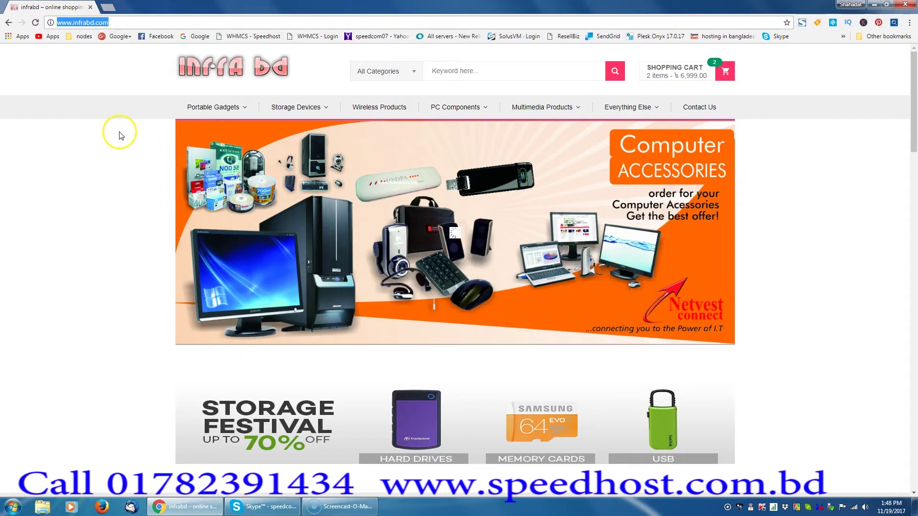
# Step: Add a new browser tab, then open ssl-link.txt from the infrabd folder on the desktop
pyautogui.click(109, 7)
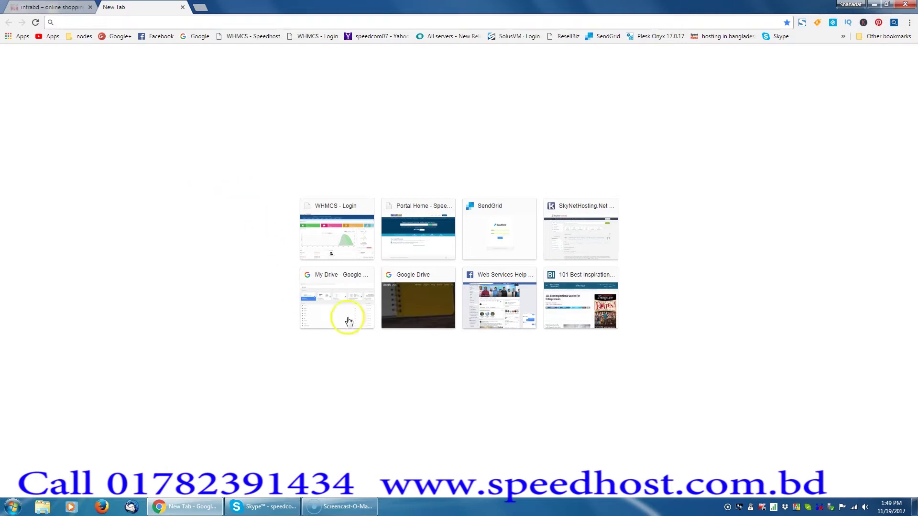
pyautogui.click(875, 4)
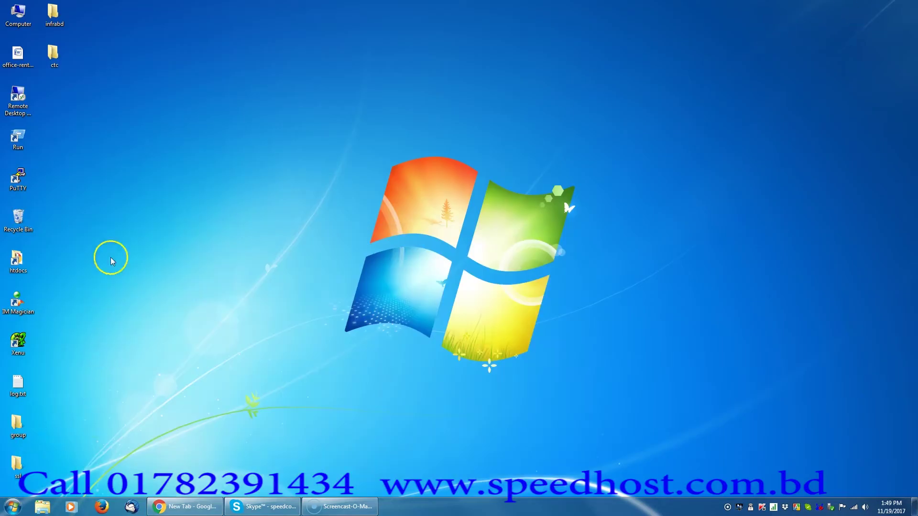
pyautogui.doubleClick(53, 11)
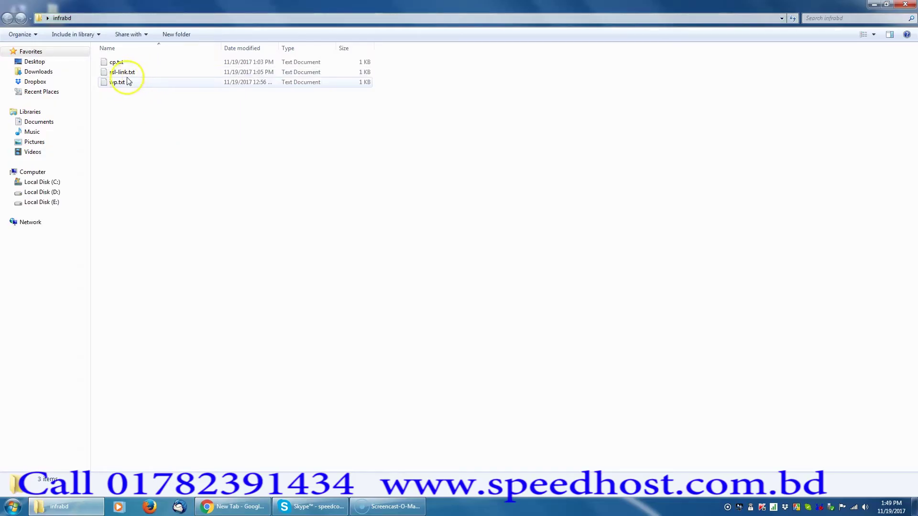
pyautogui.doubleClick(125, 72)
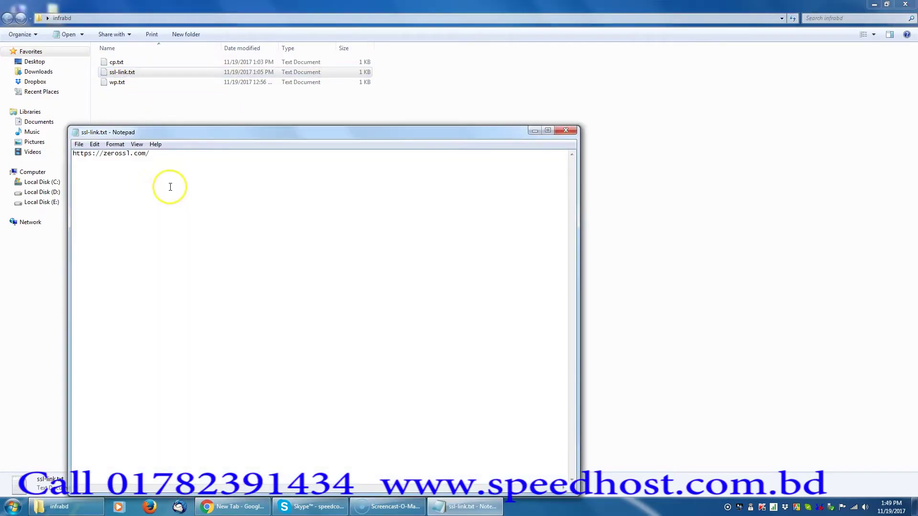
pyautogui.click(131, 153)
pyautogui.doubleClick(131, 153)
pyautogui.hotkey('ctrl', 'c')
pyautogui.hotkey('alt', 'Tab')
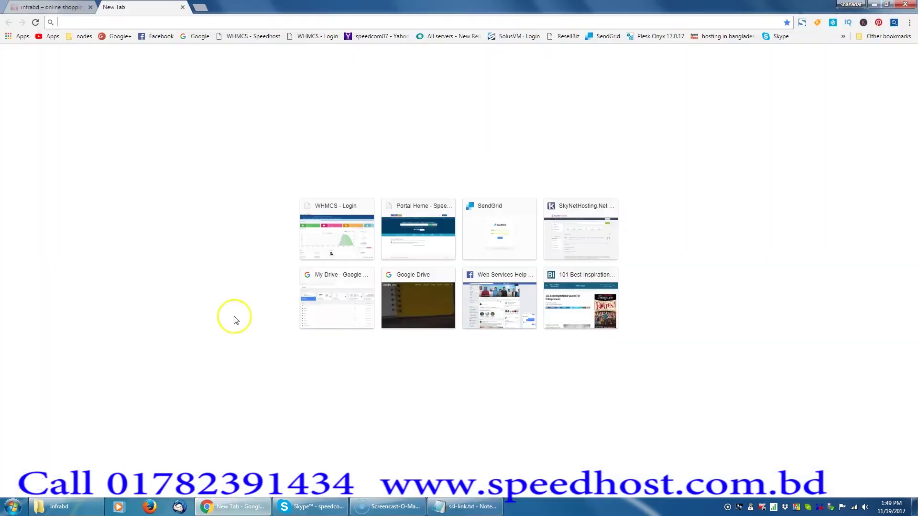
pyautogui.hotkey('ctrl', 'v')
pyautogui.press('Return')
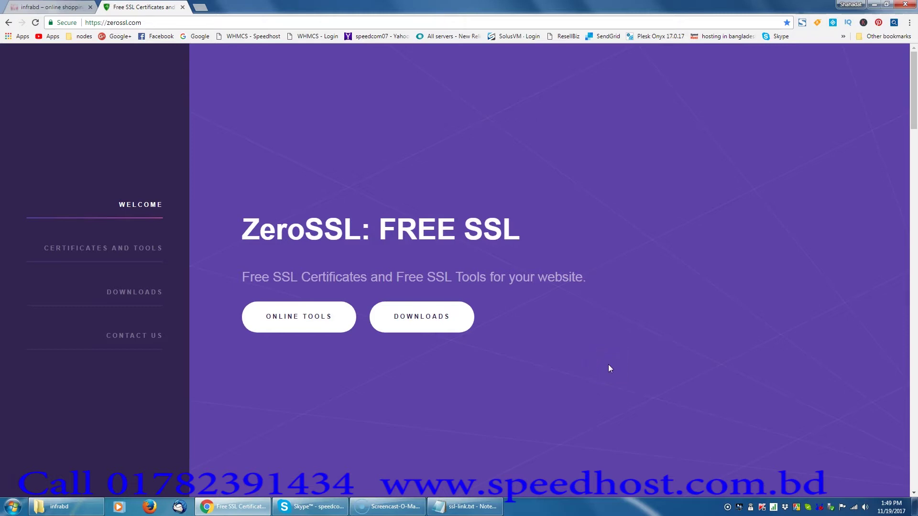
# Step: Start the FREE SSL Certificate Wizard from ZeroSSL's online tools
pyautogui.click(304, 323)
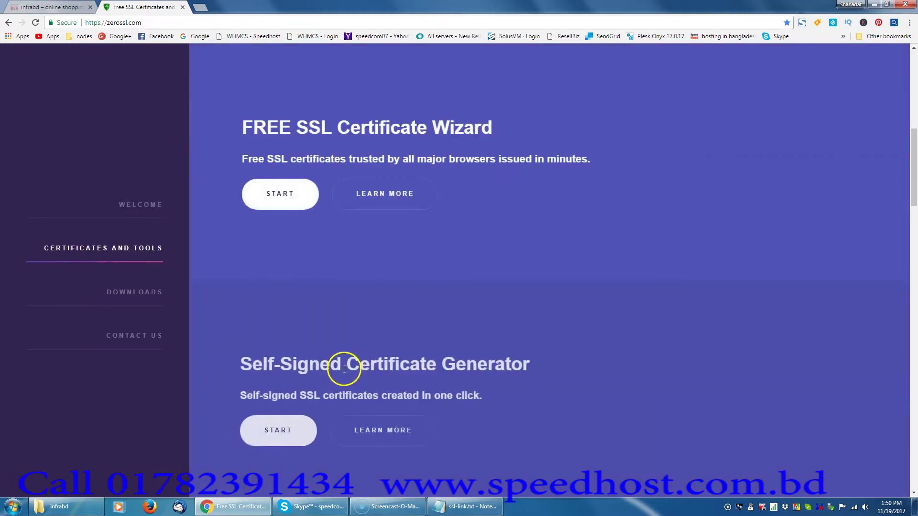
pyautogui.click(289, 203)
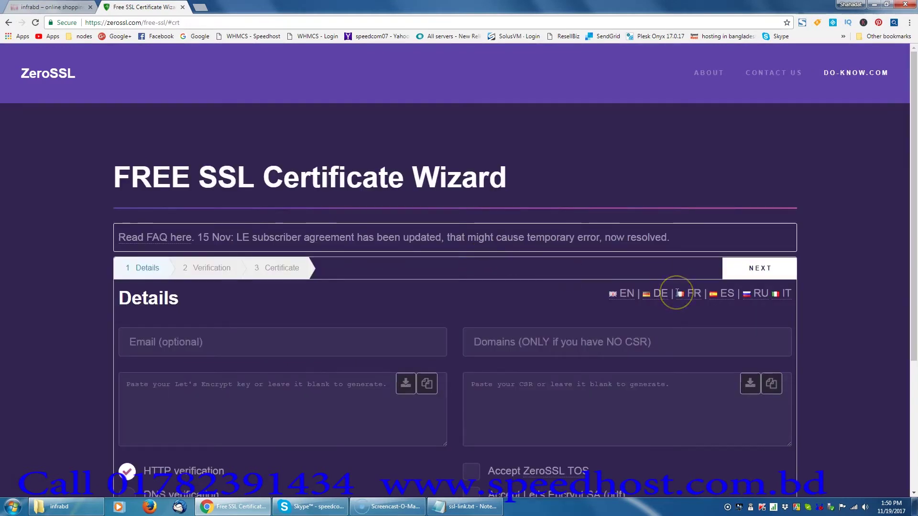
pyautogui.scroll(-2, 675, 289)
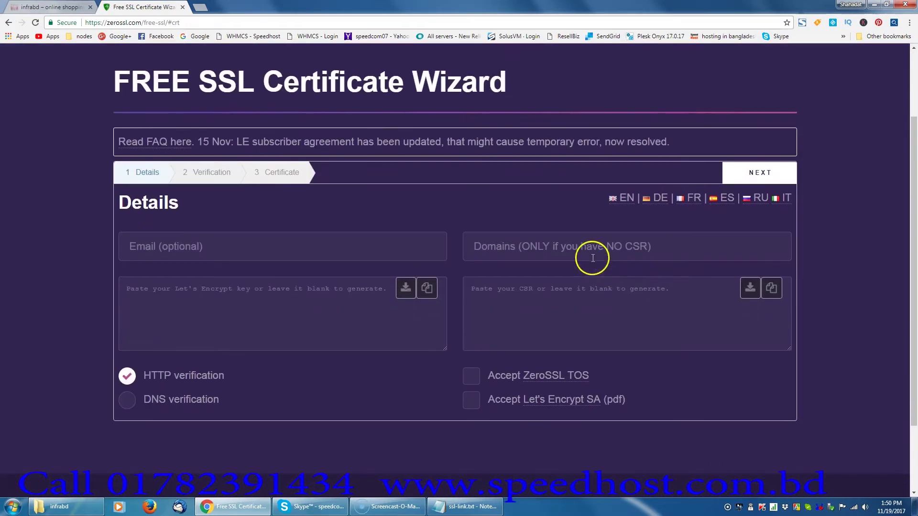
# Step: Copy infrabd.com from the store site's address and enter it as the certificate domain in the wizard
pyautogui.click(520, 249)
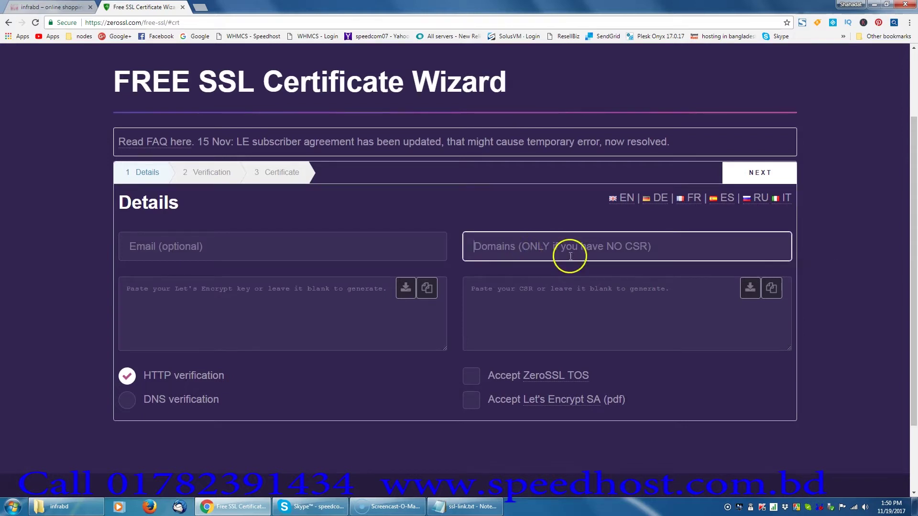
pyautogui.hotkey('ctrl', 'shift', 'Tab')
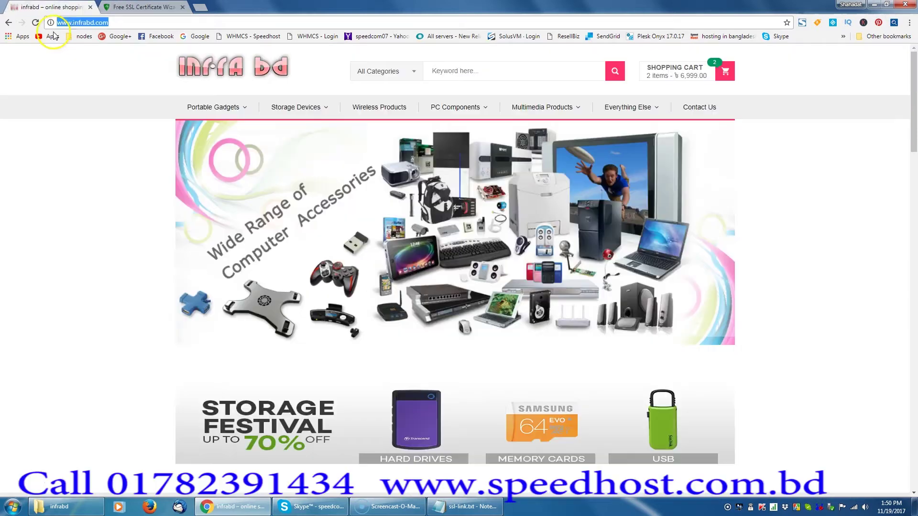
pyautogui.click(103, 23)
pyautogui.moveTo(109, 22); pyautogui.dragTo(73, 22)
pyautogui.rightClick(91, 23)
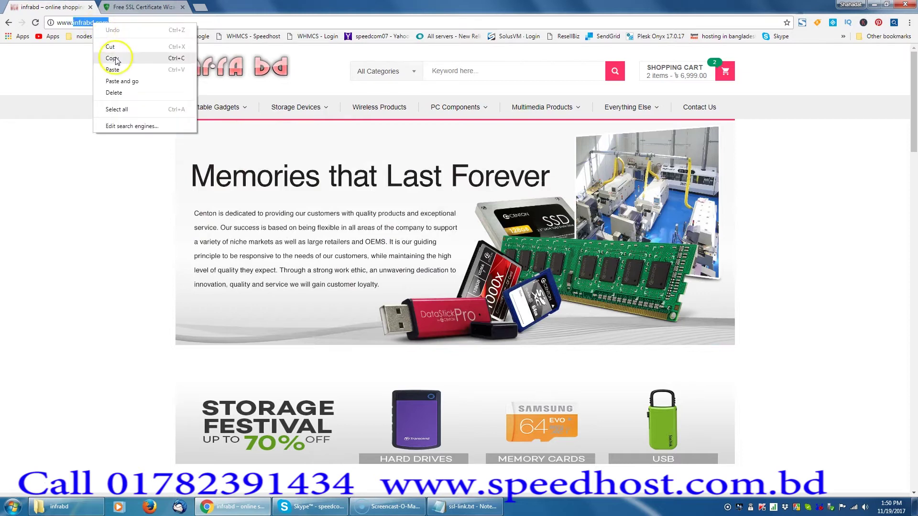
pyautogui.click(117, 58)
pyautogui.click(107, 7)
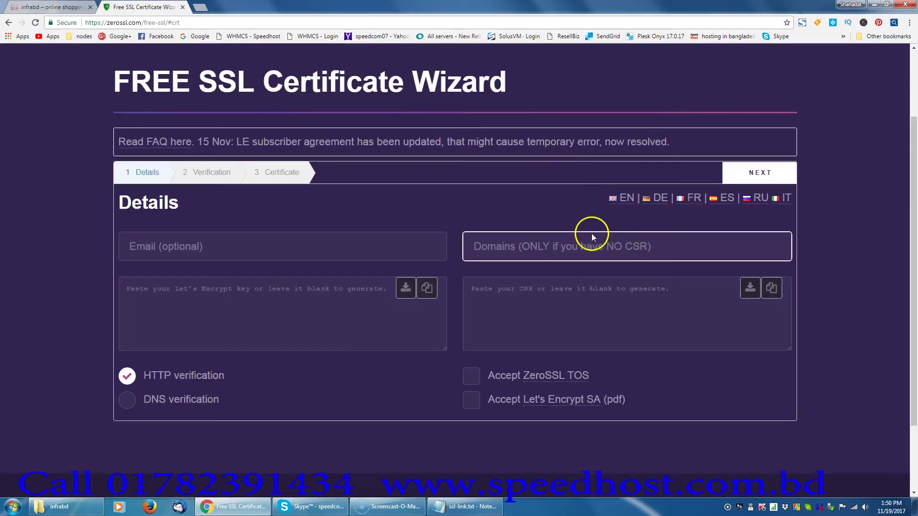
pyautogui.rightClick(549, 247)
pyautogui.click(574, 294)
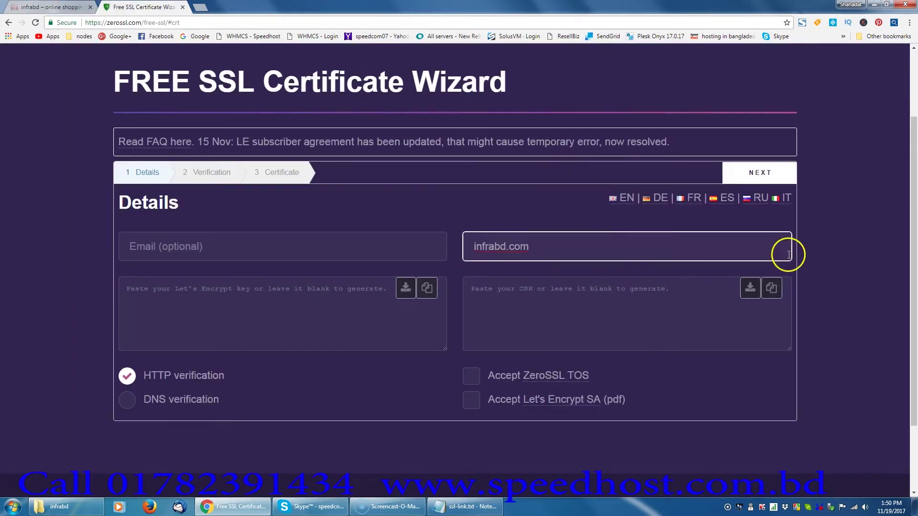
# Step: Accept the ZeroSSL TOS and Let's Encrypt SA, and generate the CSR with the www-prefixed version included
pyautogui.click(478, 376)
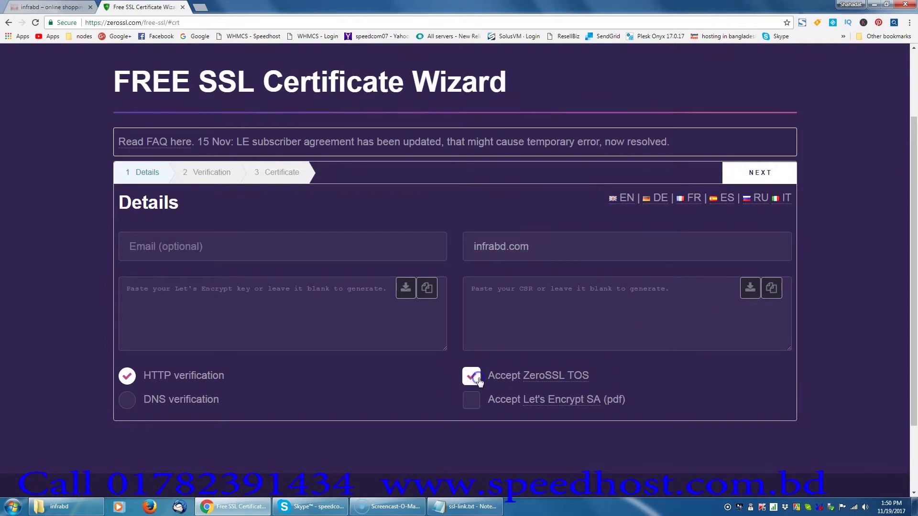
pyautogui.click(476, 404)
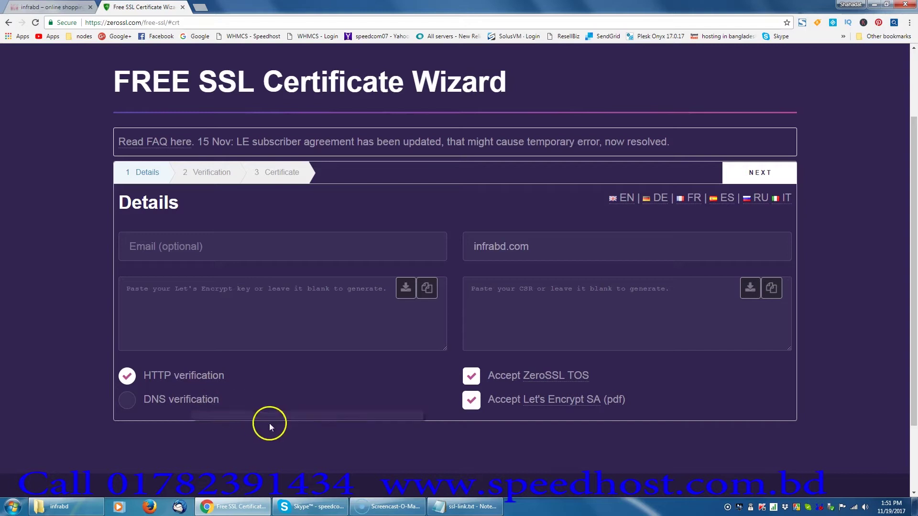
pyautogui.click(766, 181)
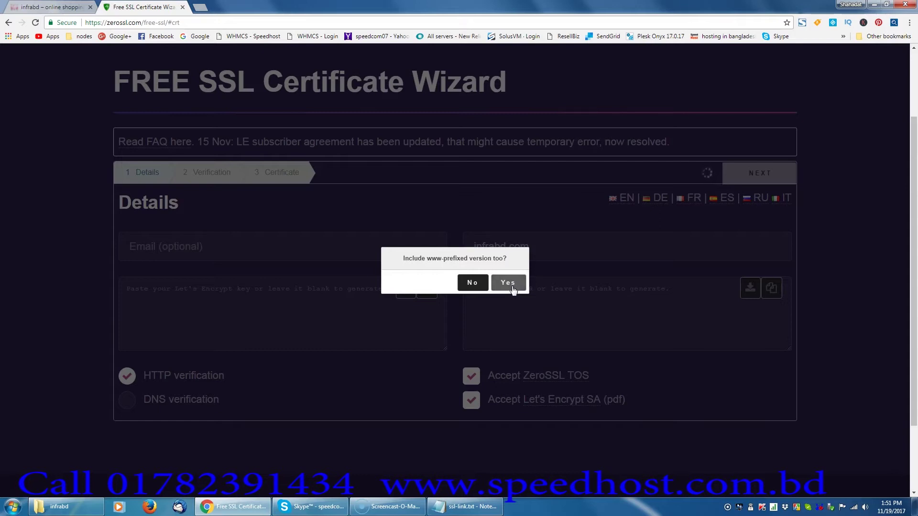
pyautogui.click(511, 287)
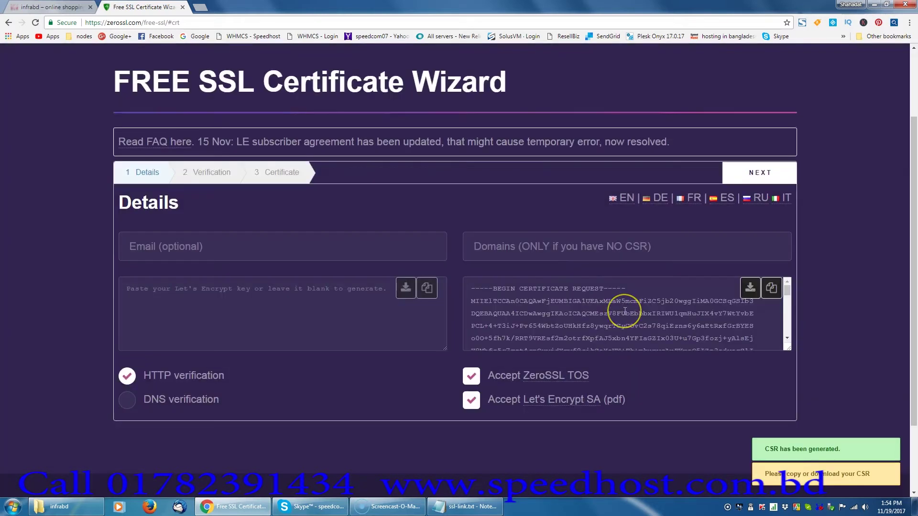
# Step: Download the generated CSR as domain-csr (1).txt into the infrabd folder on the Desktop
pyautogui.click(635, 311)
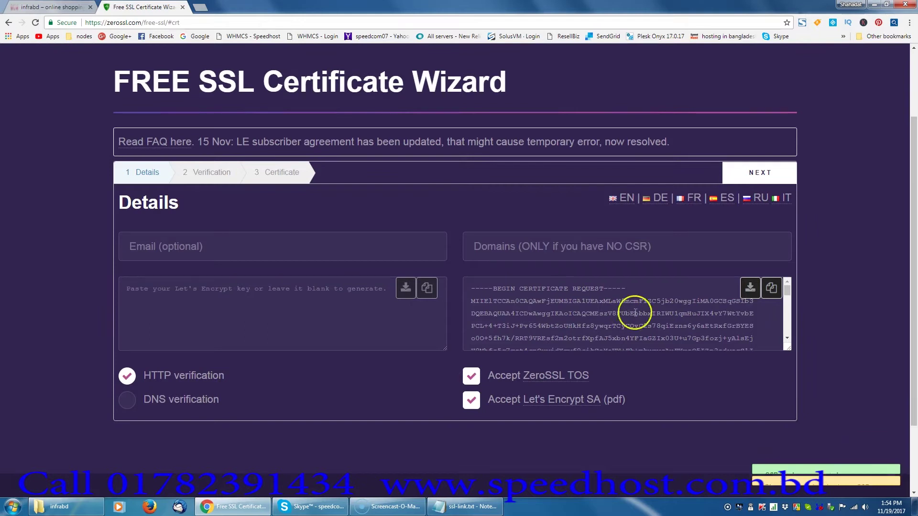
pyautogui.scroll(-1, 693, 312)
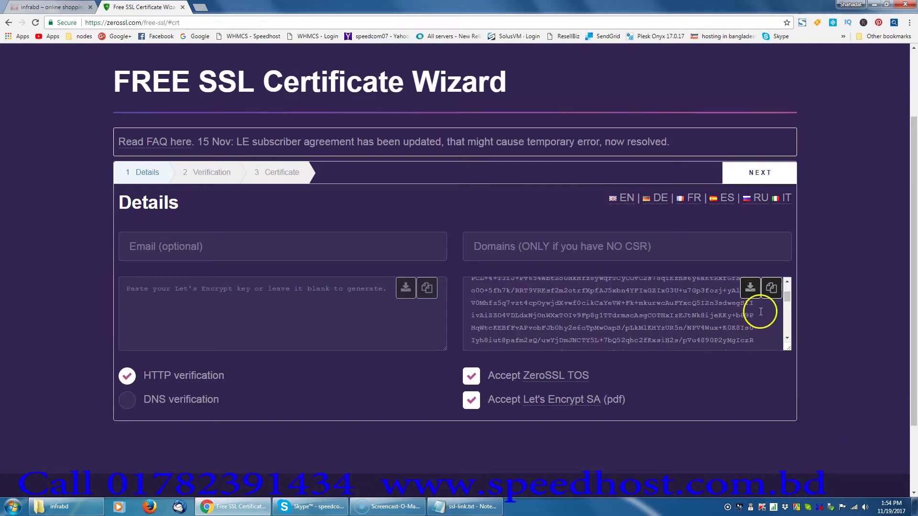
pyautogui.click(750, 290)
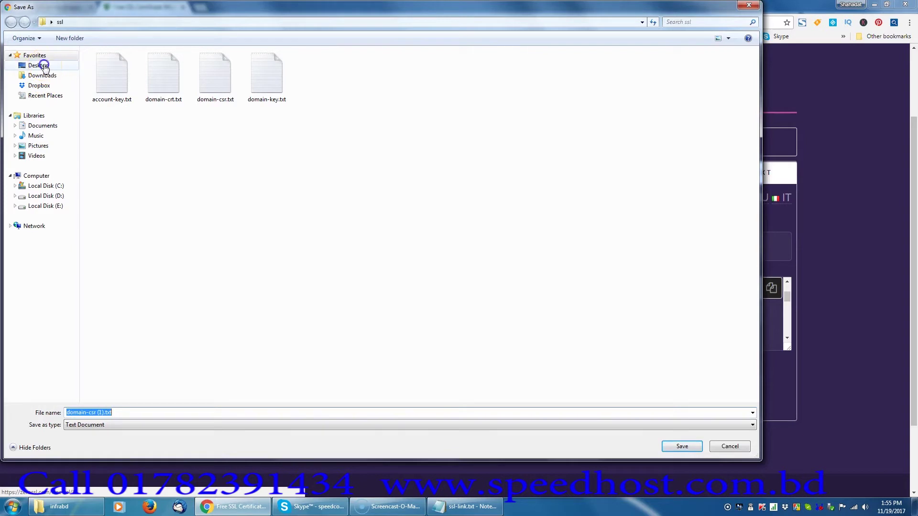
pyautogui.click(40, 66)
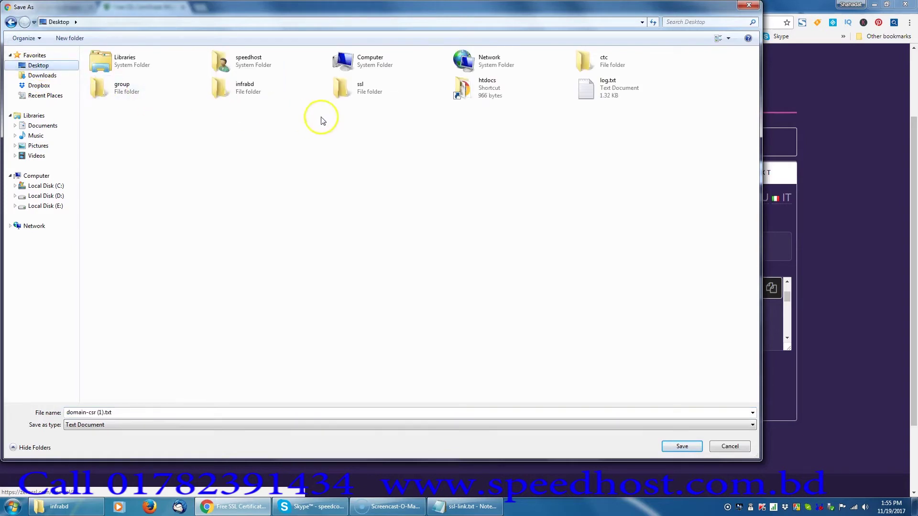
pyautogui.doubleClick(242, 88)
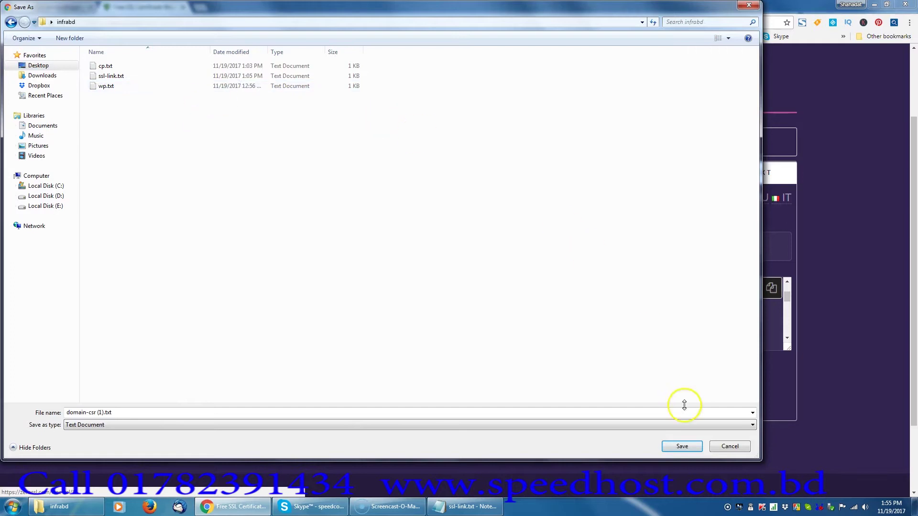
pyautogui.click(685, 447)
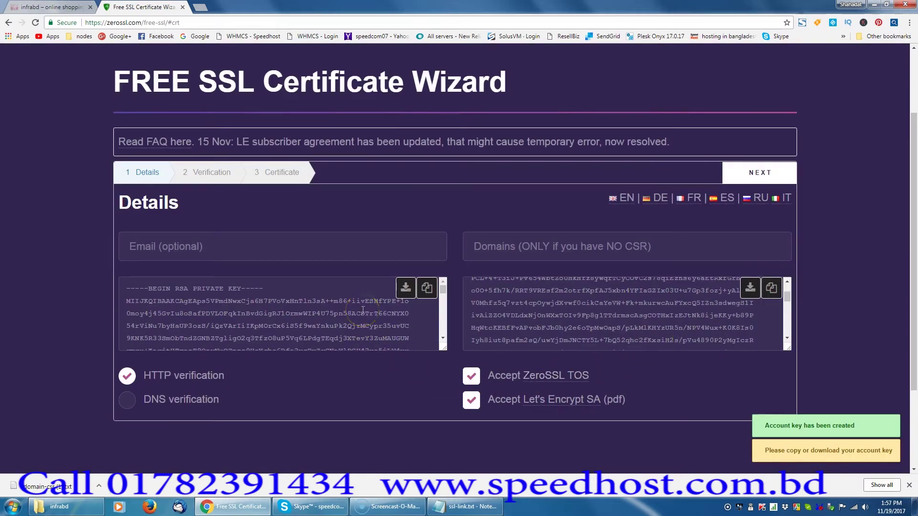
# Step: Download the generated Let's Encrypt account key as account-key.txt into the infrabd folder
pyautogui.scroll(-2, 363, 310)
pyautogui.click(405, 289)
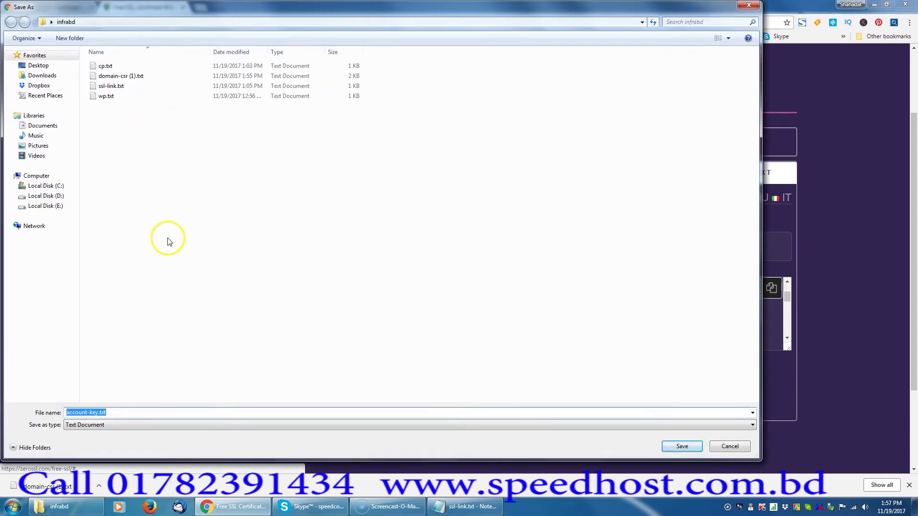
pyautogui.click(682, 447)
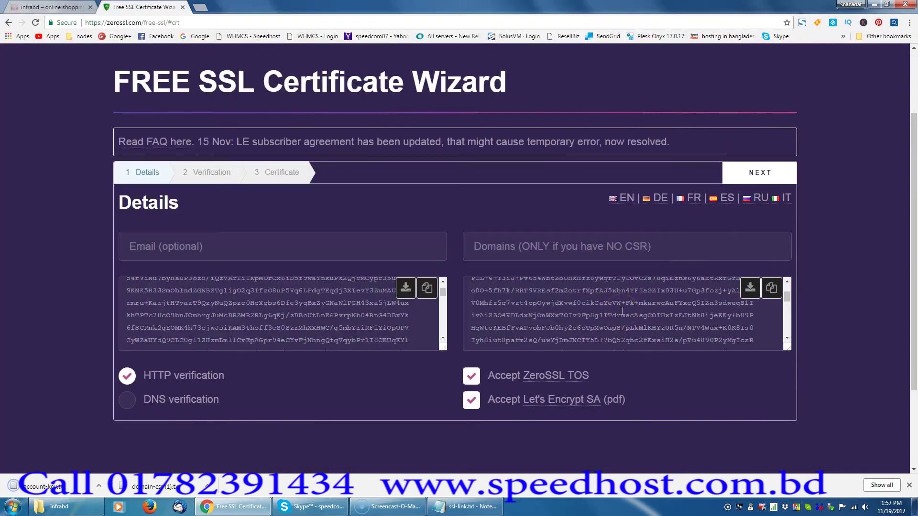
# Step: Submit the account key and CSR with HTTP verification selected and proceed to the wizard's Verification stage
pyautogui.scroll(-2, 552, 239)
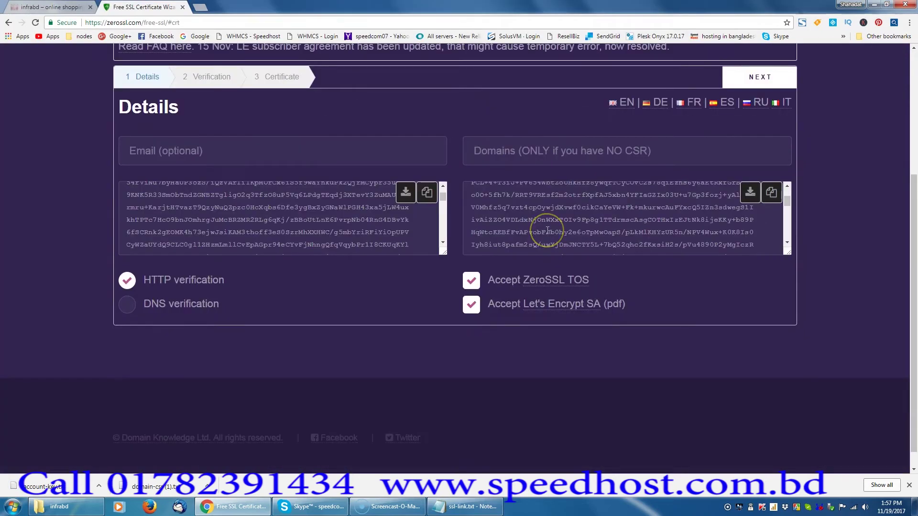
pyautogui.scroll(3, 547, 230)
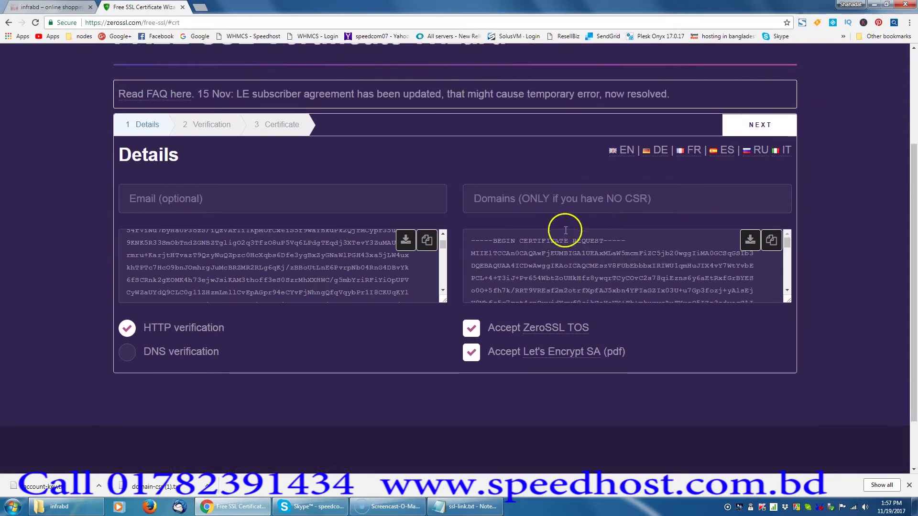
pyautogui.scroll(2, 650, 273)
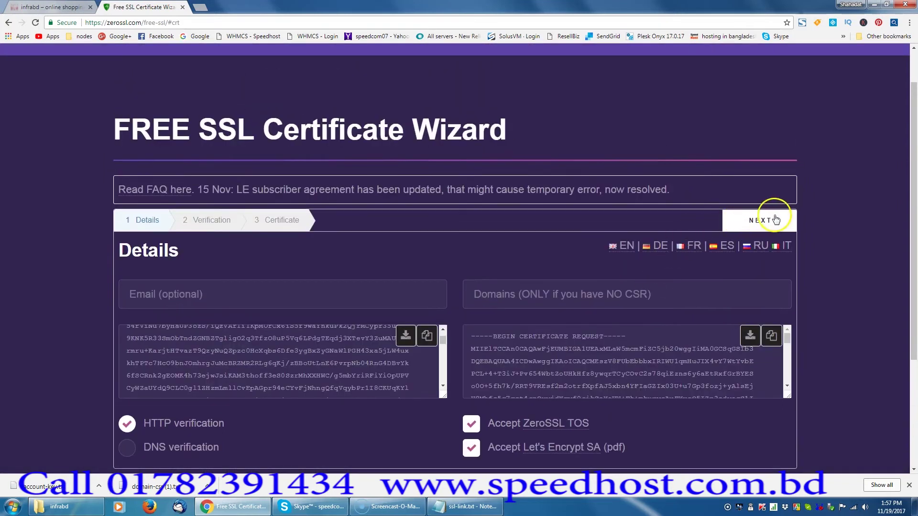
pyautogui.click(757, 222)
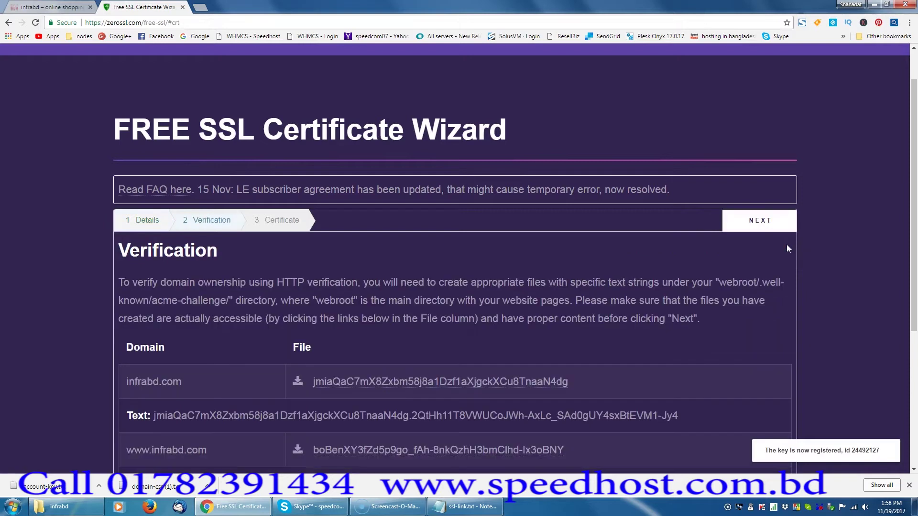
pyautogui.scroll(-2, 641, 322)
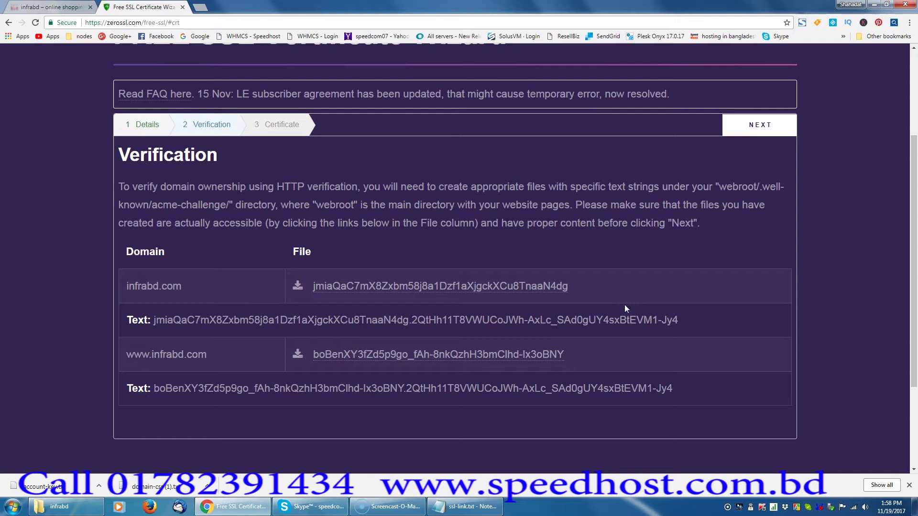
pyautogui.click(298, 287)
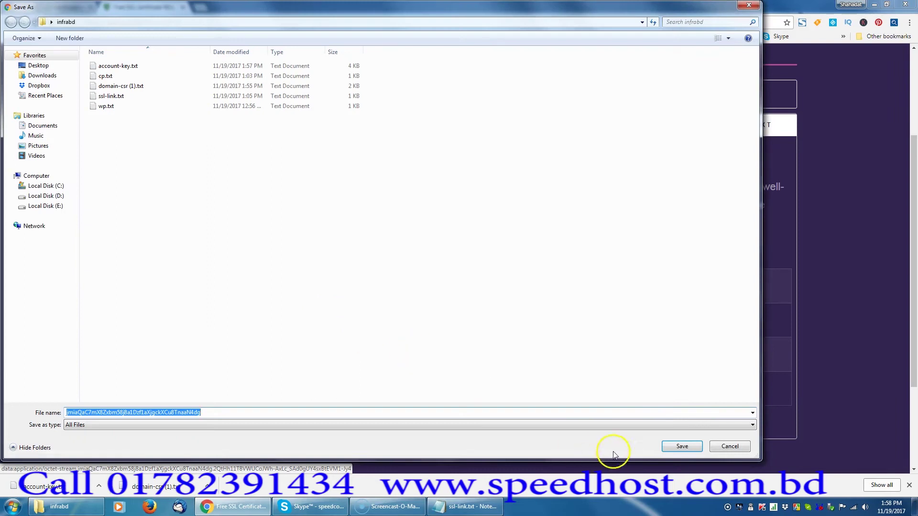
pyautogui.click(682, 446)
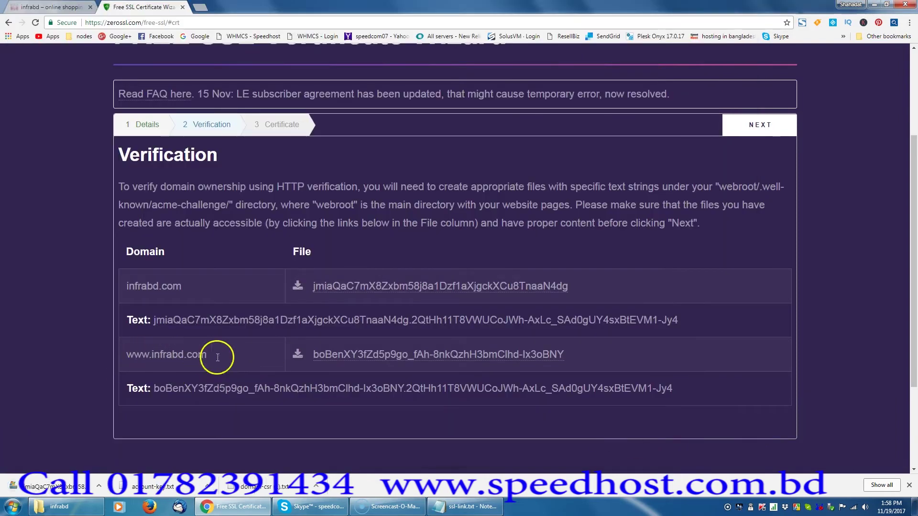
pyautogui.click(299, 359)
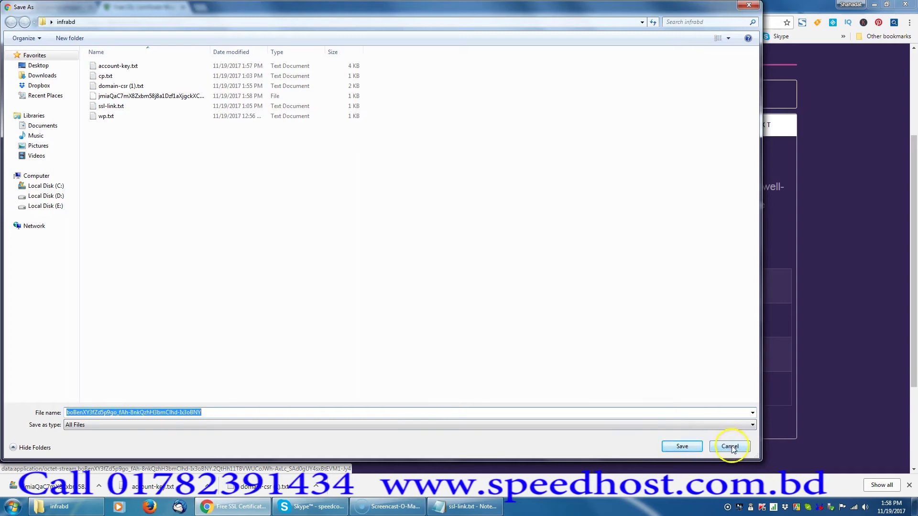
pyautogui.click(682, 448)
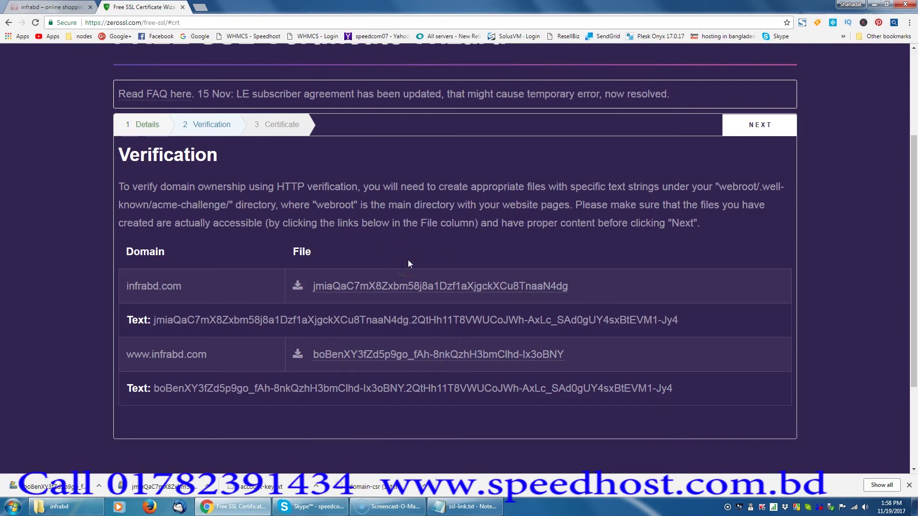
# Step: Open the cPanel login page at infrabd.com/cpanel in a new browser tab
pyautogui.click(201, 8)
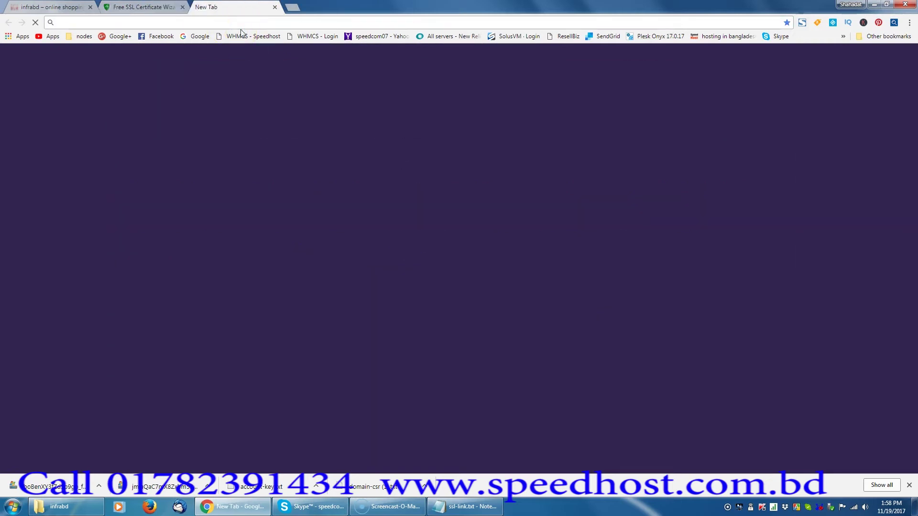
pyautogui.write('in')
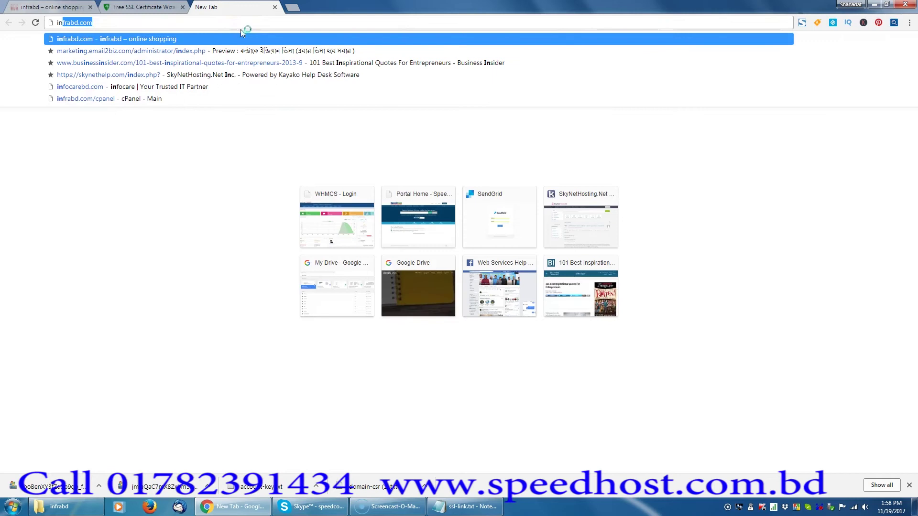
pyautogui.write('frabd.com/c')
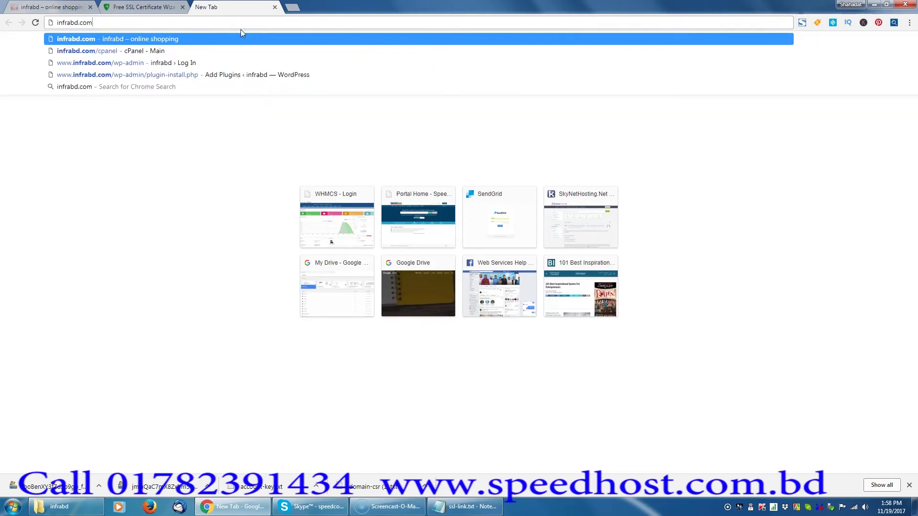
pyautogui.click(210, 51)
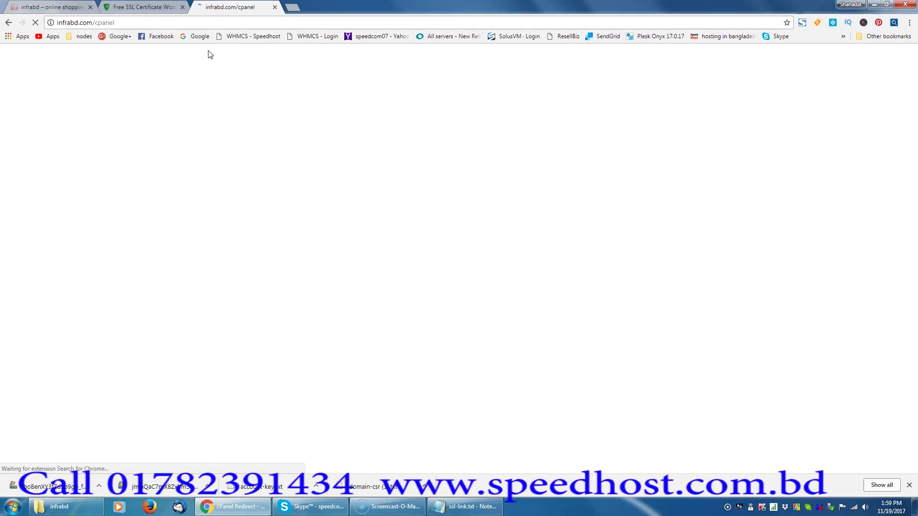
# Step: Log in to cPanel with the username and account password kept in cp.txt, and let the browser save the password
pyautogui.click(448, 169)
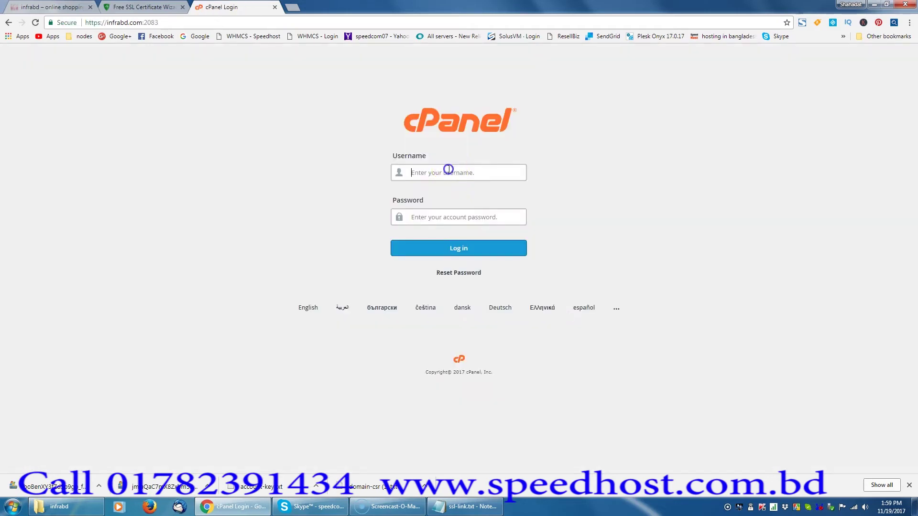
pyautogui.click(466, 506)
pyautogui.click(566, 133)
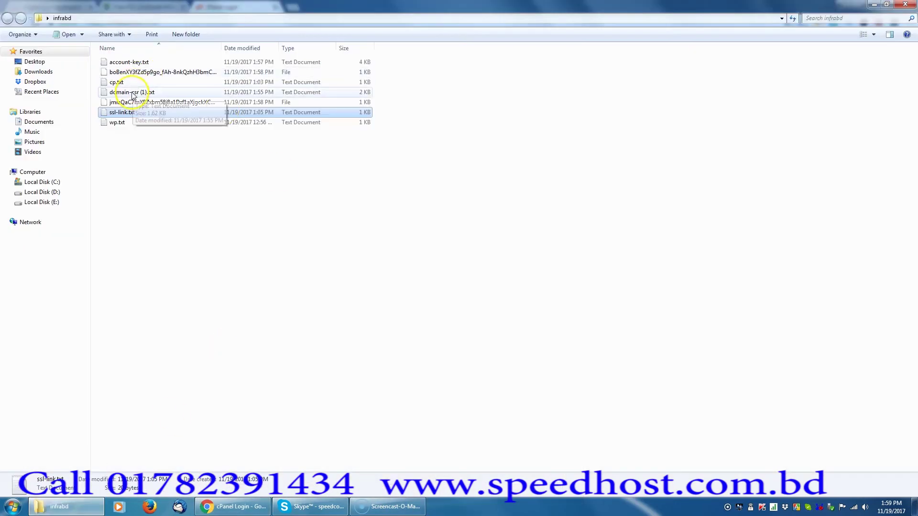
pyautogui.click(133, 85)
pyautogui.doubleClick(134, 85)
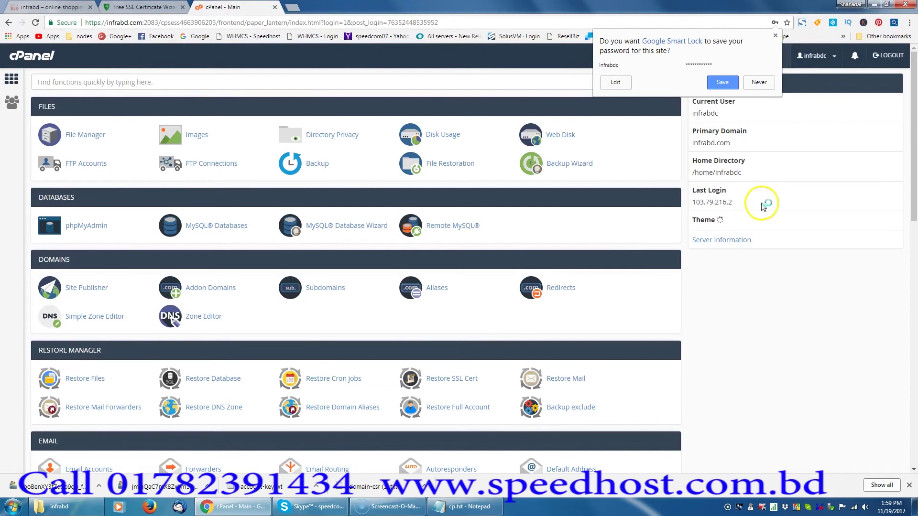
pyautogui.click(722, 82)
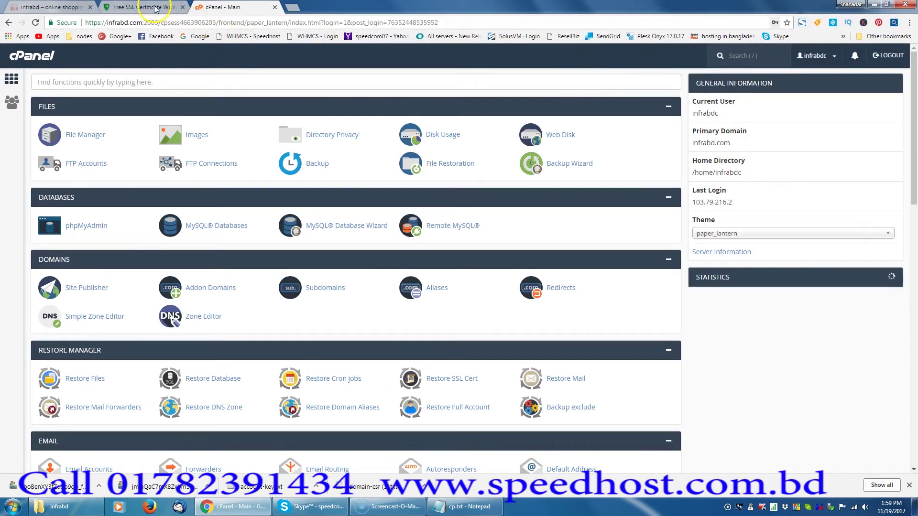
# Step: Open the site's public_html folder in the cPanel File Manager
pyautogui.click(103, 138)
pyautogui.doubleClick(173, 206)
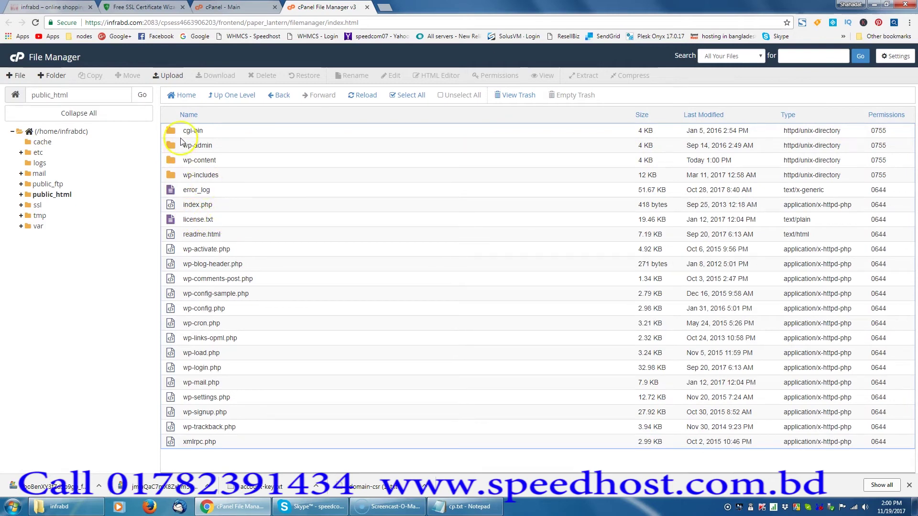
# Step: Copy the .well-known directory name from the ZeroSSL verification instructions and try to create a folder with that name in public_html
pyautogui.click(139, 6)
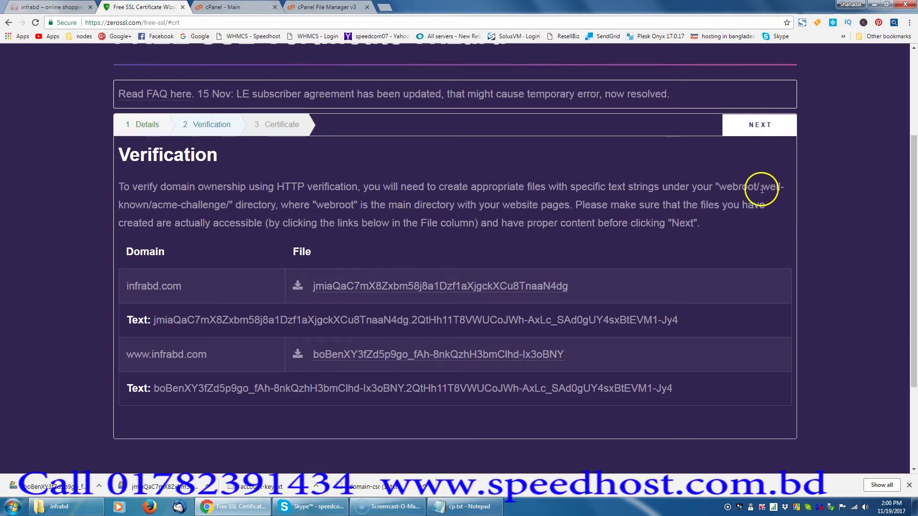
pyautogui.moveTo(769, 192); pyautogui.dragTo(229, 210)
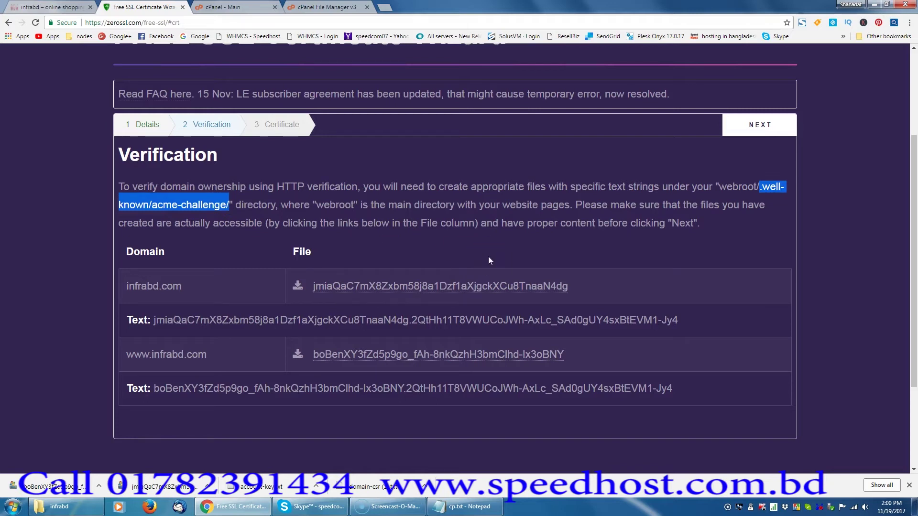
pyautogui.click(754, 187)
pyautogui.moveTo(761, 186); pyautogui.dragTo(770, 198)
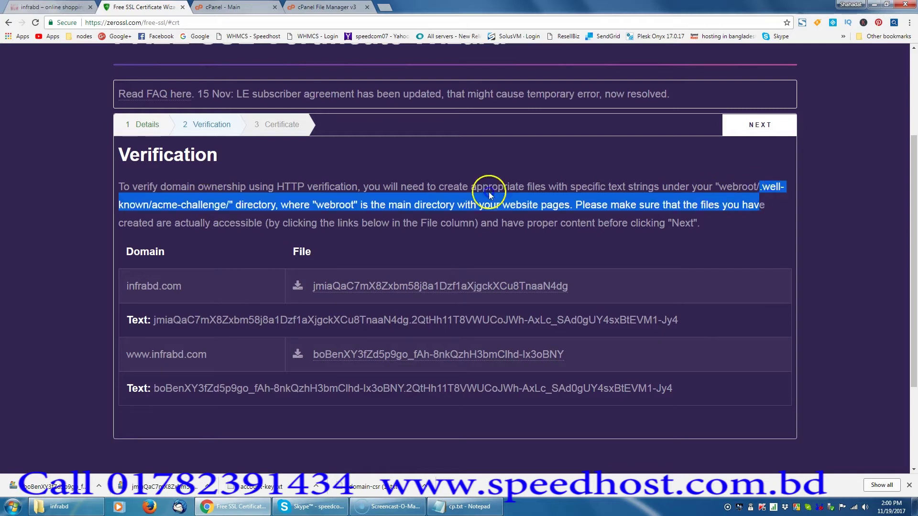
pyautogui.moveTo(711, 200); pyautogui.dragTo(140, 206)
pyautogui.click(327, 7)
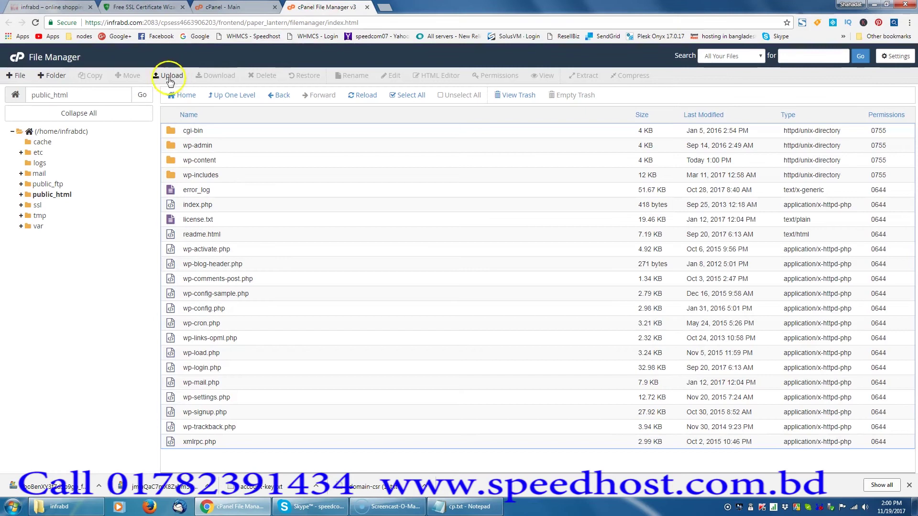
pyautogui.click(54, 76)
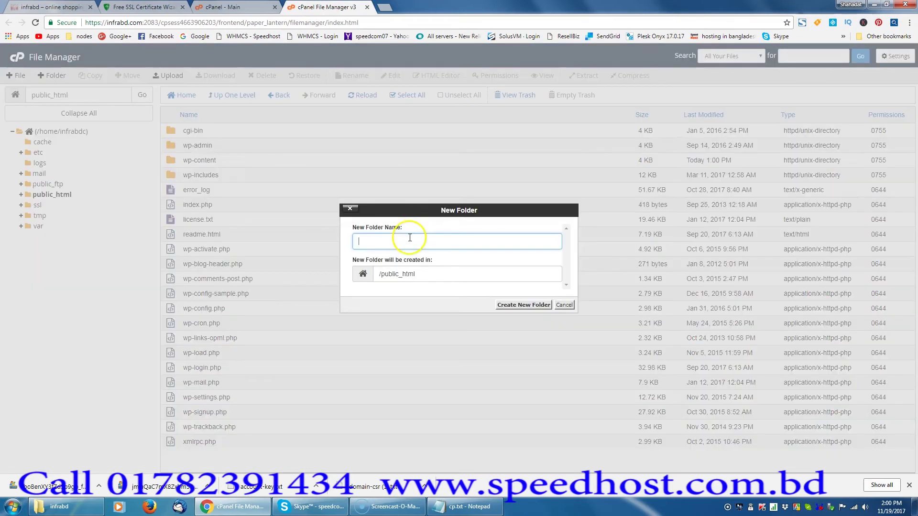
pyautogui.click(524, 304)
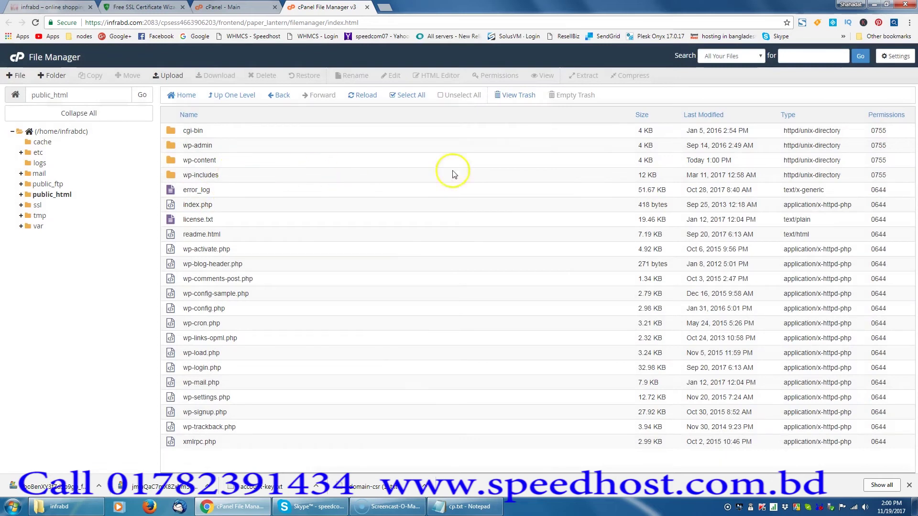
# Step: Enable Show Hidden Files (dotfiles) in the File Manager preferences and save them
pyautogui.click(897, 58)
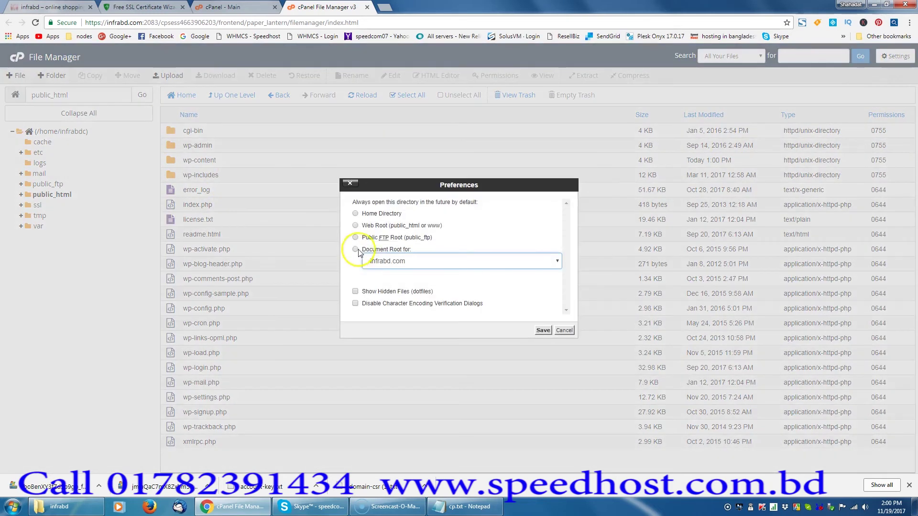
pyautogui.click(369, 295)
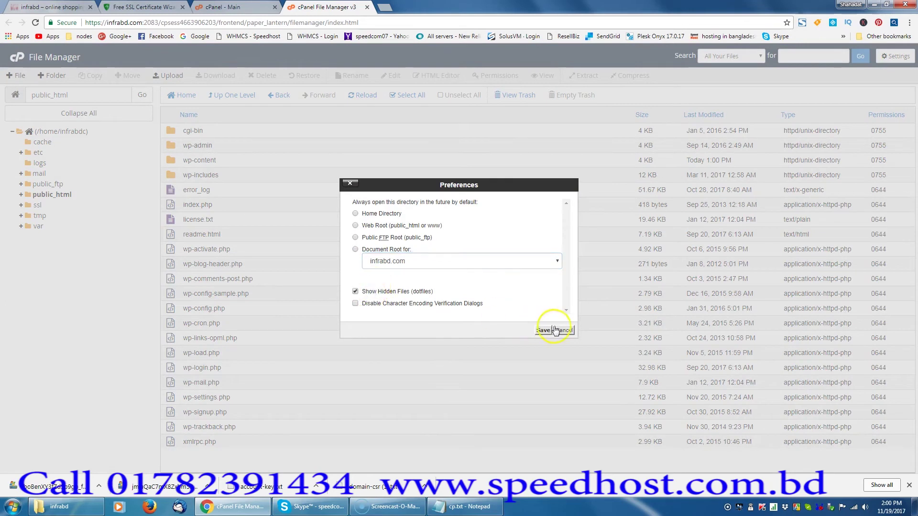
pyautogui.click(543, 331)
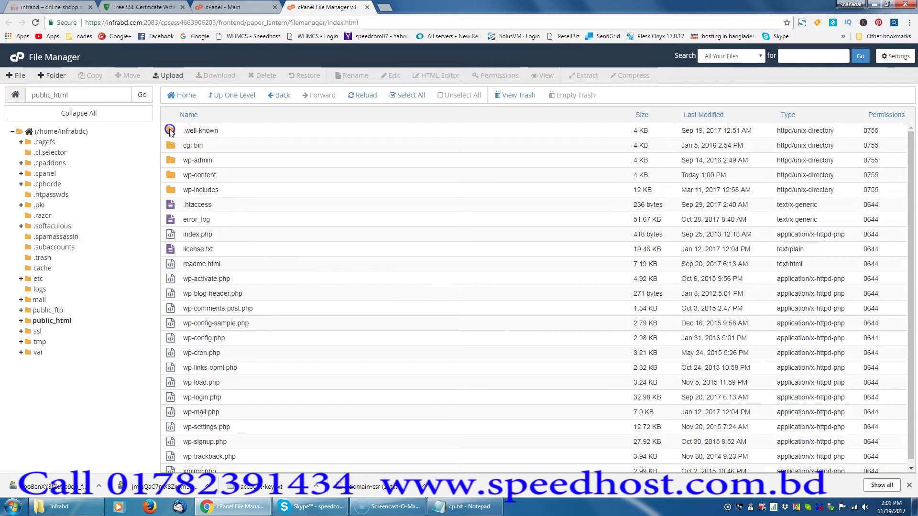
pyautogui.click(170, 131)
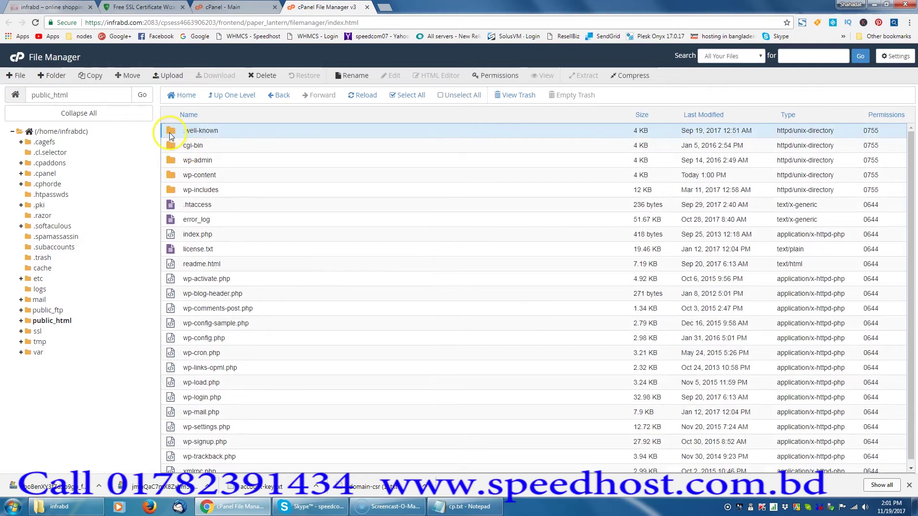
pyautogui.click(902, 58)
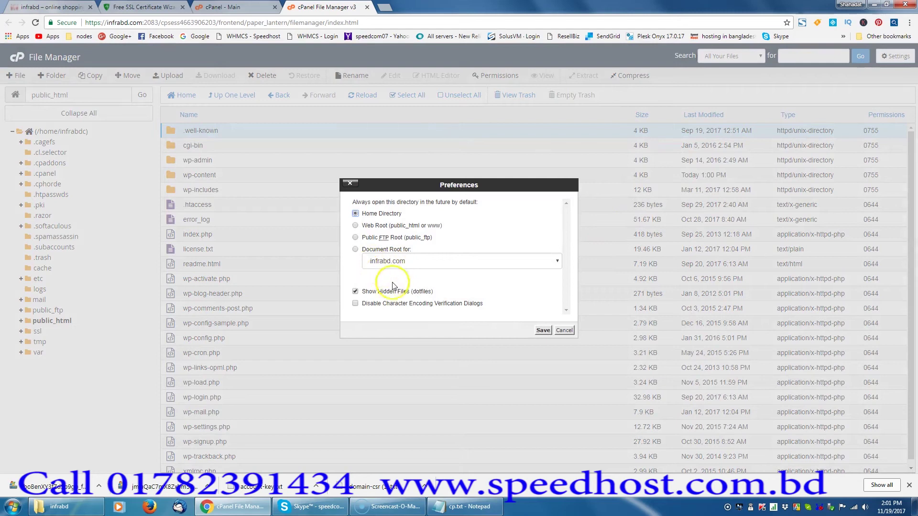
pyautogui.click(564, 331)
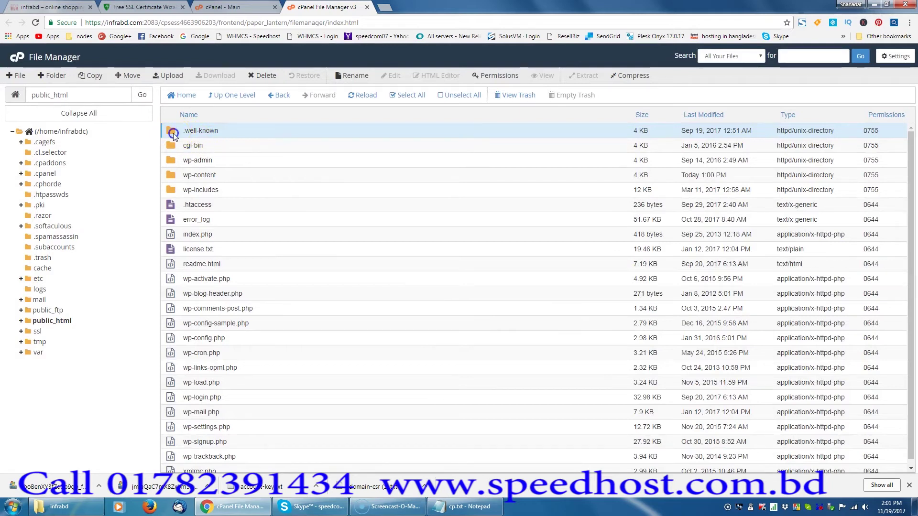
# Step: Create an acme-challenge folder inside public_html/.well-known, copying its name from the ZeroSSL verification instructions
pyautogui.doubleClick(173, 133)
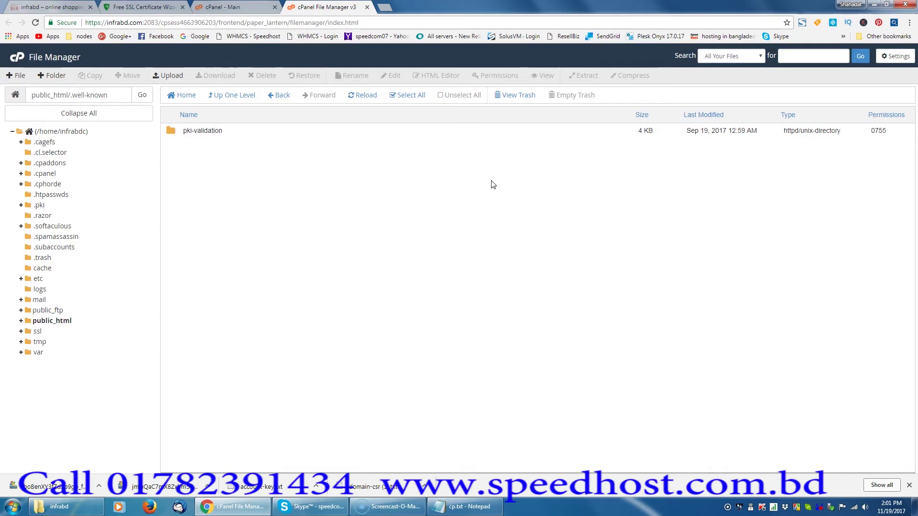
pyautogui.click(143, 7)
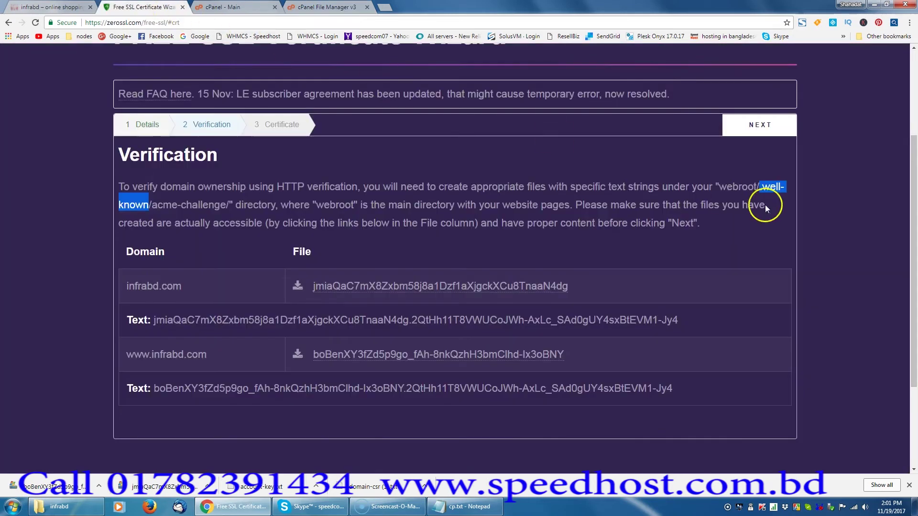
pyautogui.moveTo(152, 205); pyautogui.dragTo(201, 206)
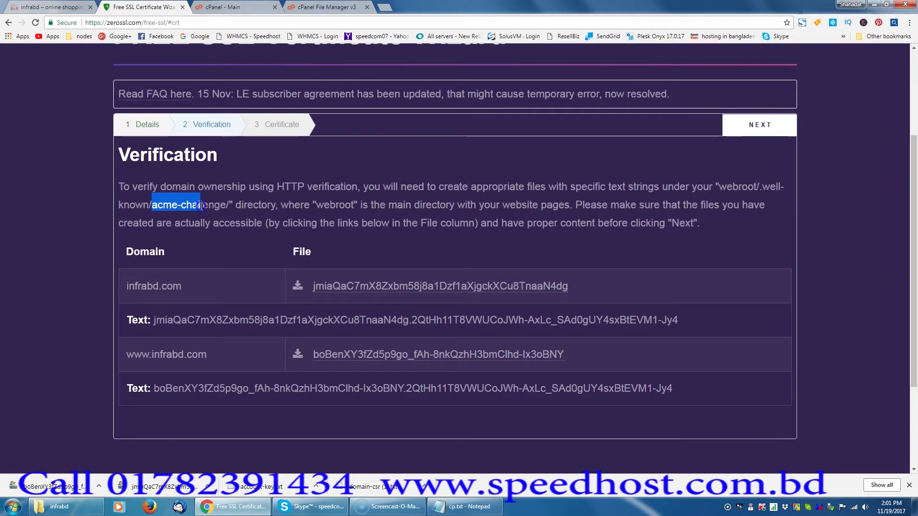
pyautogui.rightClick(219, 206)
pyautogui.click(241, 212)
pyautogui.click(325, 7)
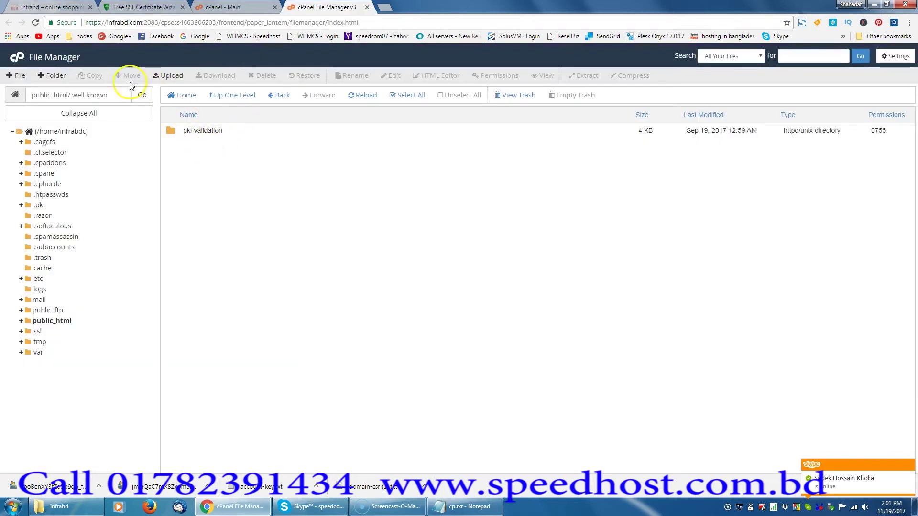
pyautogui.click(66, 76)
pyautogui.hotkey('ctrl', 'v')
pyautogui.click(522, 308)
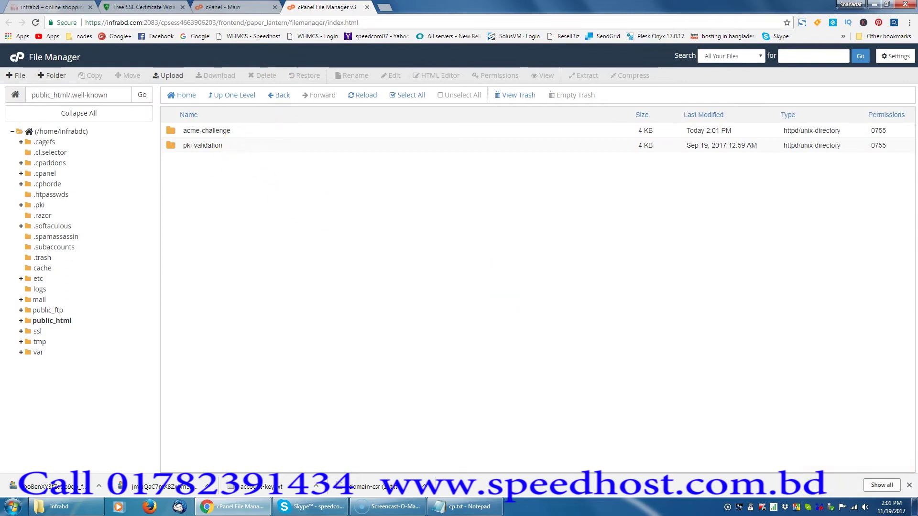
# Step: Check the .well-known/acme-challenge path in the ZeroSSL verification instructions and open the acme-challenge folder in the cPanel File Manager
pyautogui.click(146, 6)
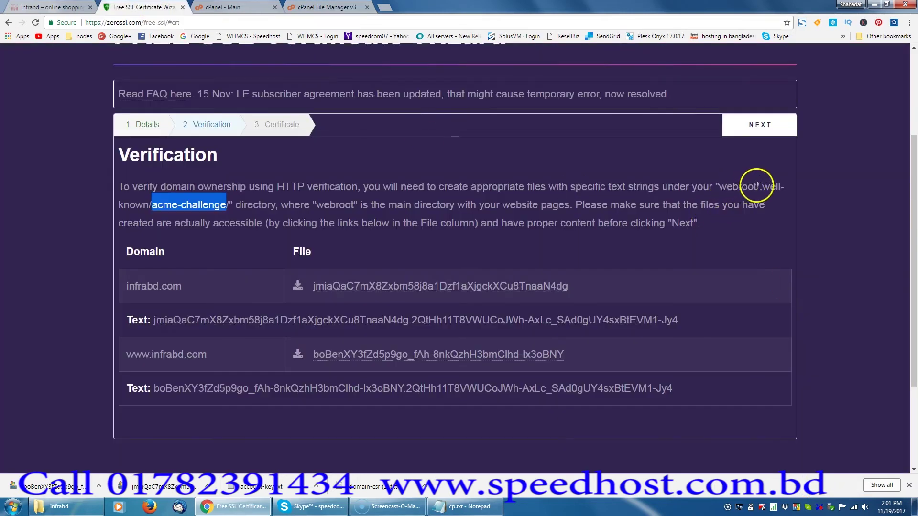
pyautogui.moveTo(759, 188); pyautogui.dragTo(234, 205)
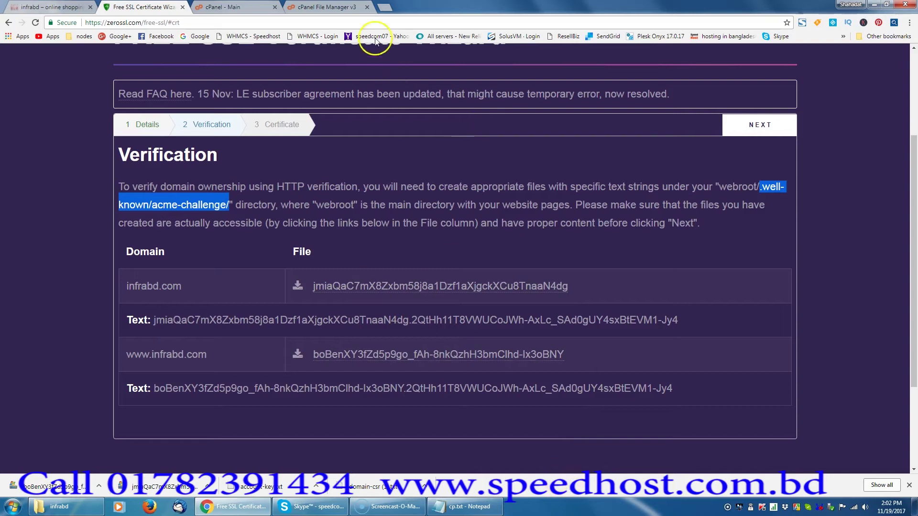
pyautogui.click(326, 6)
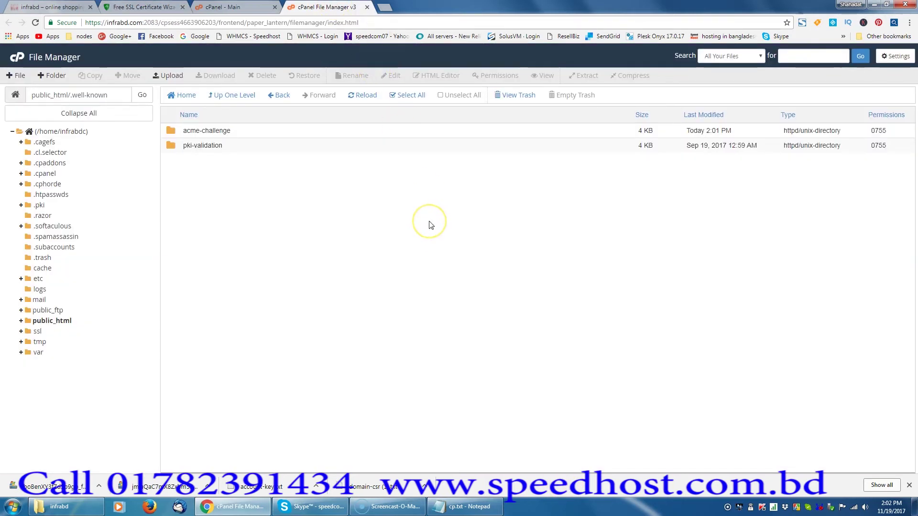
pyautogui.doubleClick(174, 136)
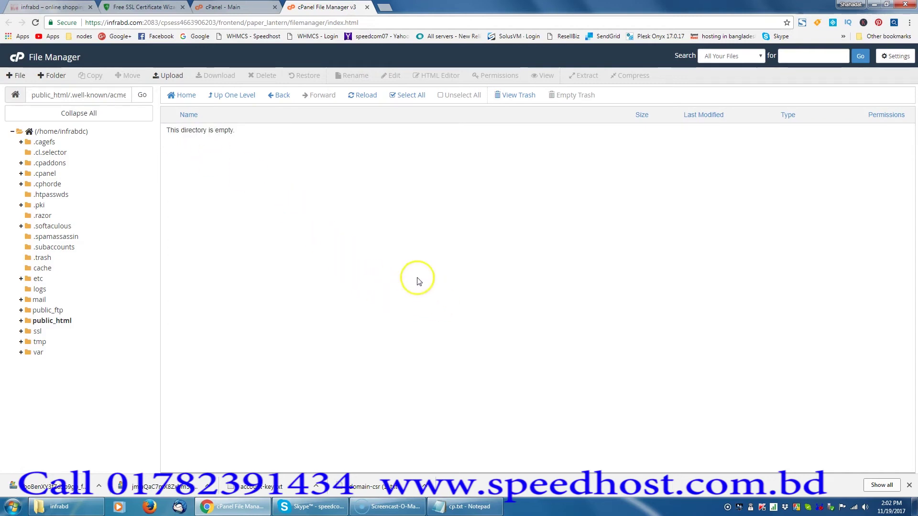
pyautogui.click(170, 75)
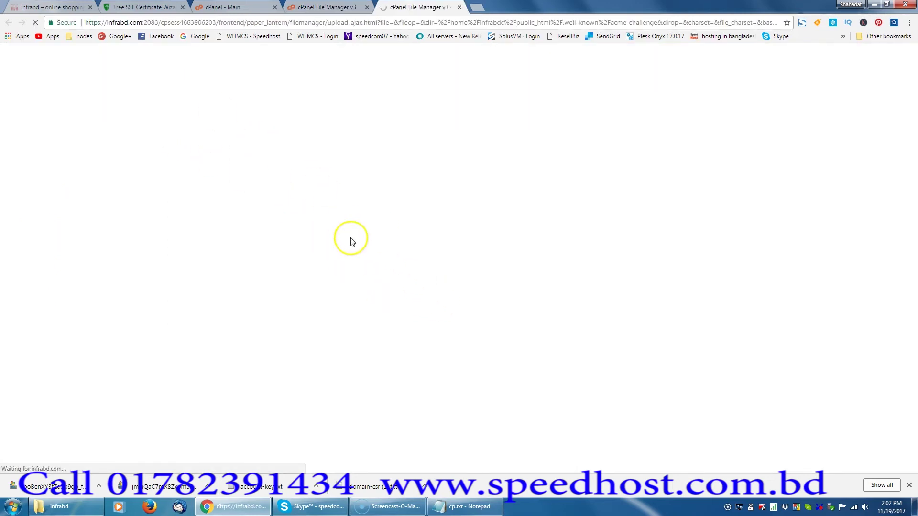
pyautogui.click(460, 211)
pyautogui.click(458, 213)
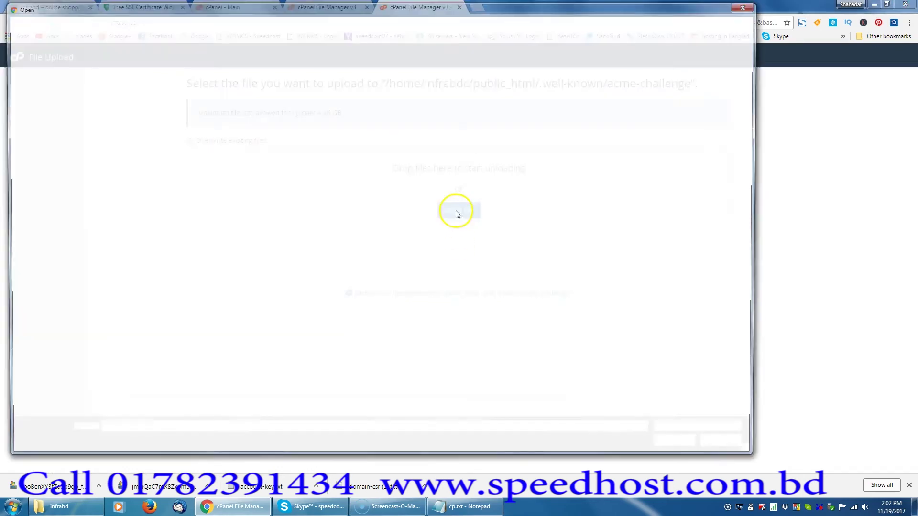
pyautogui.doubleClick(119, 86)
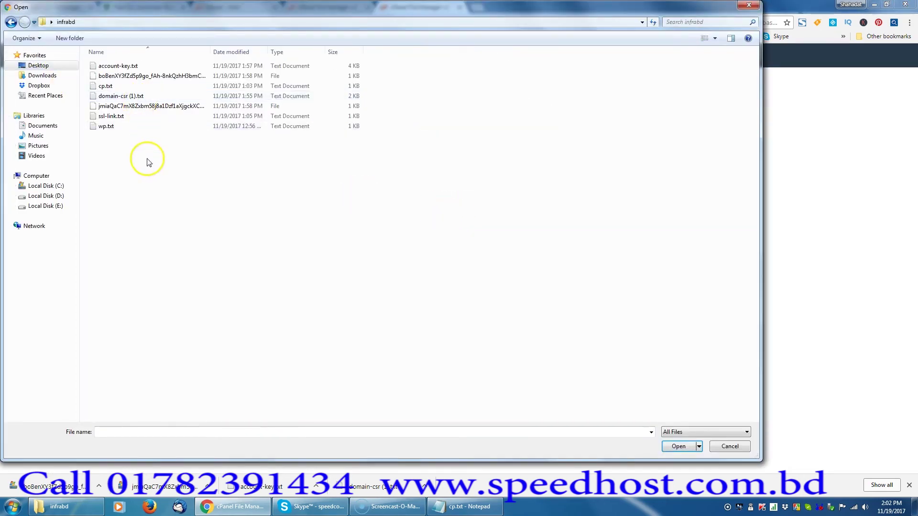
pyautogui.click(147, 76)
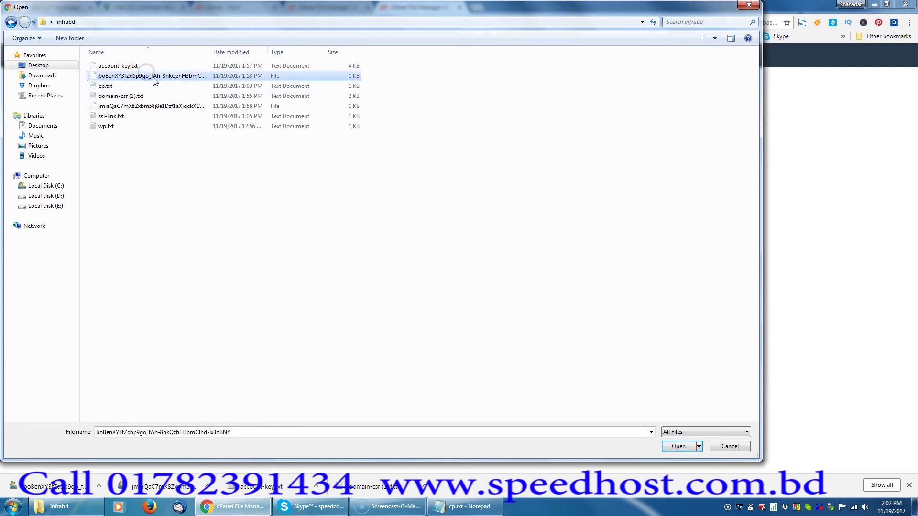
pyautogui.click(678, 446)
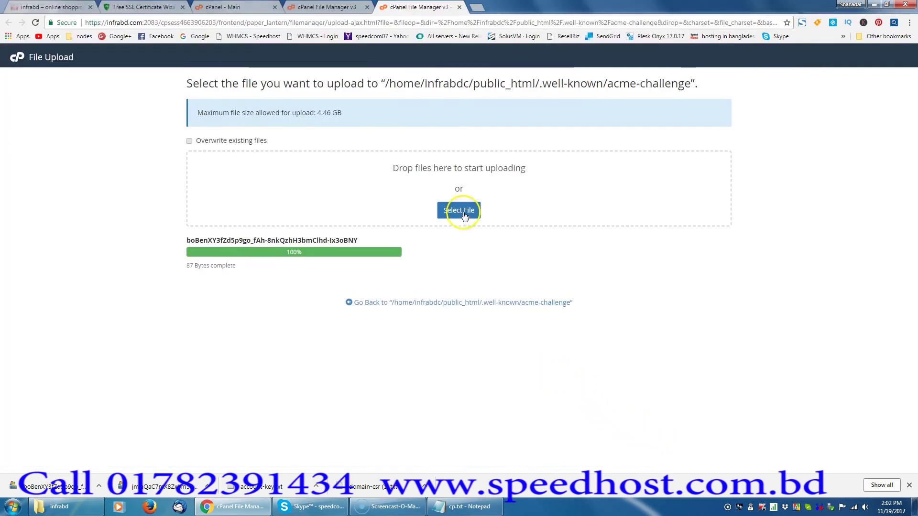
# Step: Upload the infrabd.com verification file into acme-challenge as well and return to the folder's listing
pyautogui.click(460, 211)
pyautogui.click(143, 105)
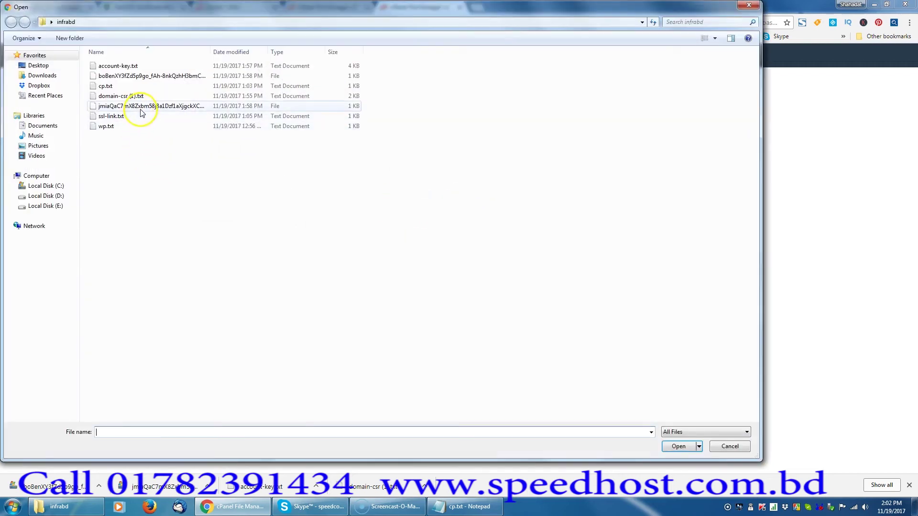
pyautogui.click(678, 447)
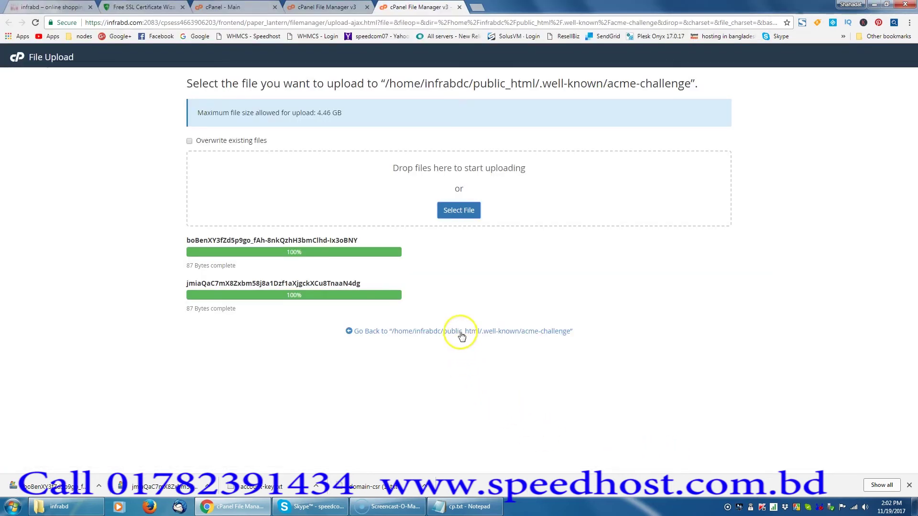
pyautogui.click(461, 332)
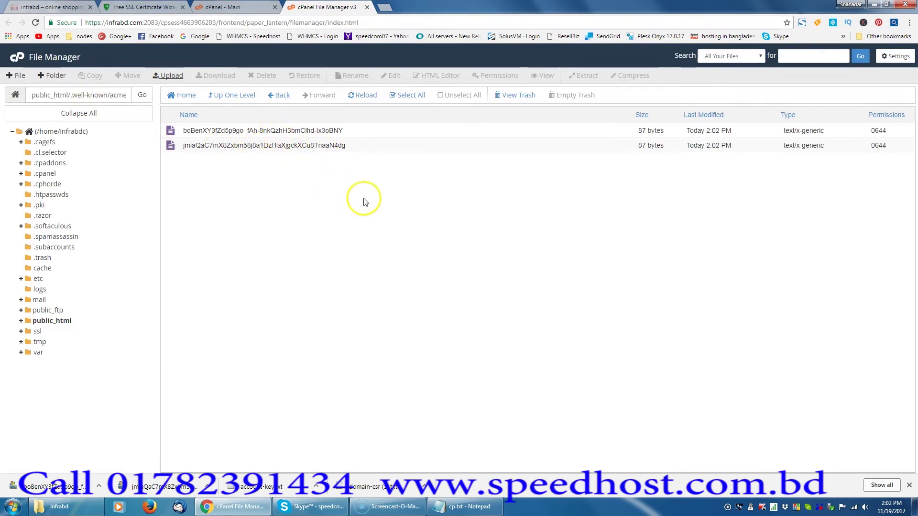
# Step: Return to the ZeroSSL verification page and submit the domain ownership check to proceed to the certificate stage
pyautogui.hotkey('ctrl', '2')
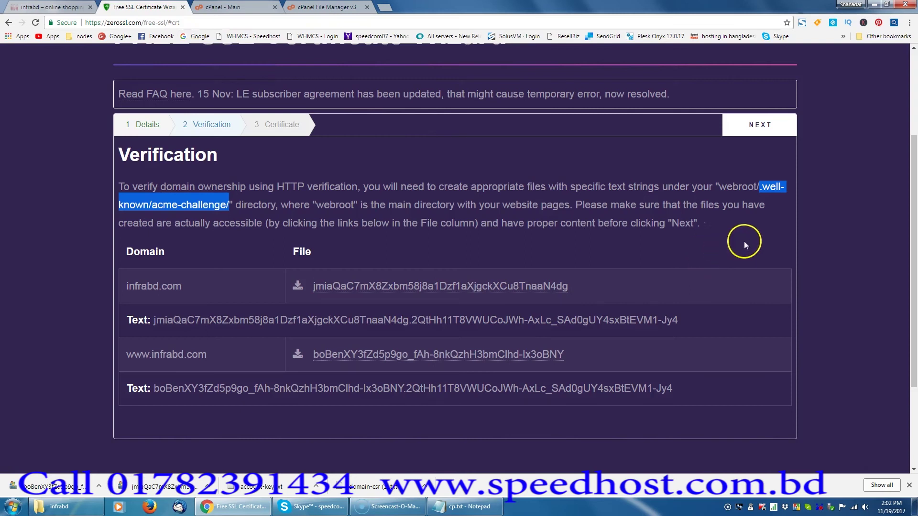
pyautogui.click(757, 233)
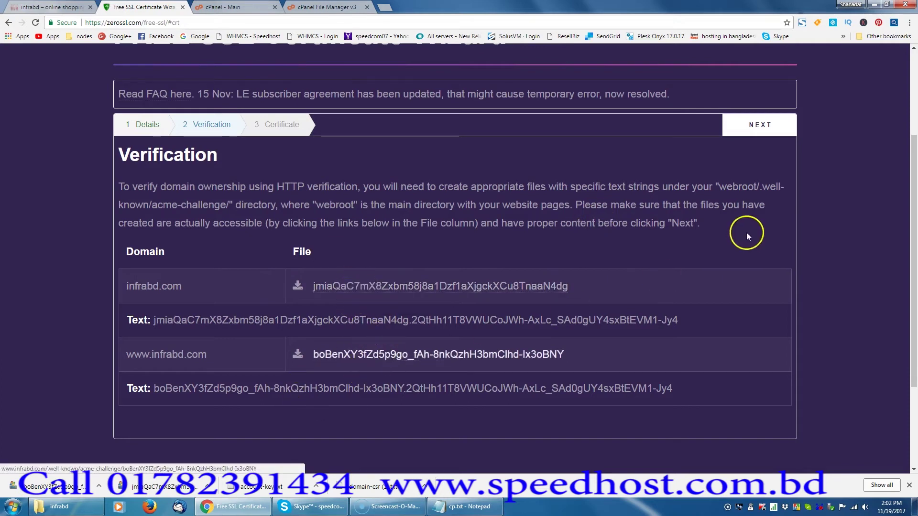
pyautogui.click(763, 128)
# Step: Download the domain certificate and the domain key from ZeroSSL into the infrabd folder as domain-crt.txt and domain-key.txt
pyautogui.scroll(-1, 816, 260)
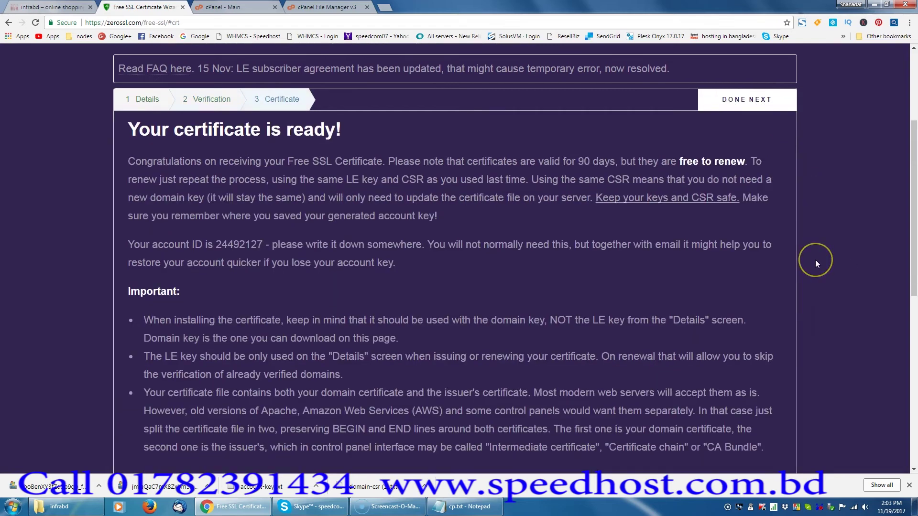
pyautogui.scroll(-5, 815, 259)
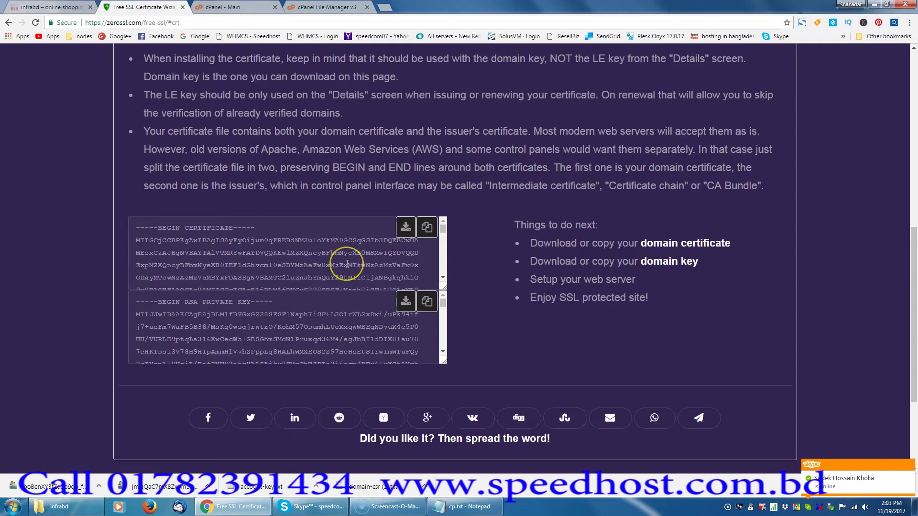
pyautogui.scroll(-1, 690, 279)
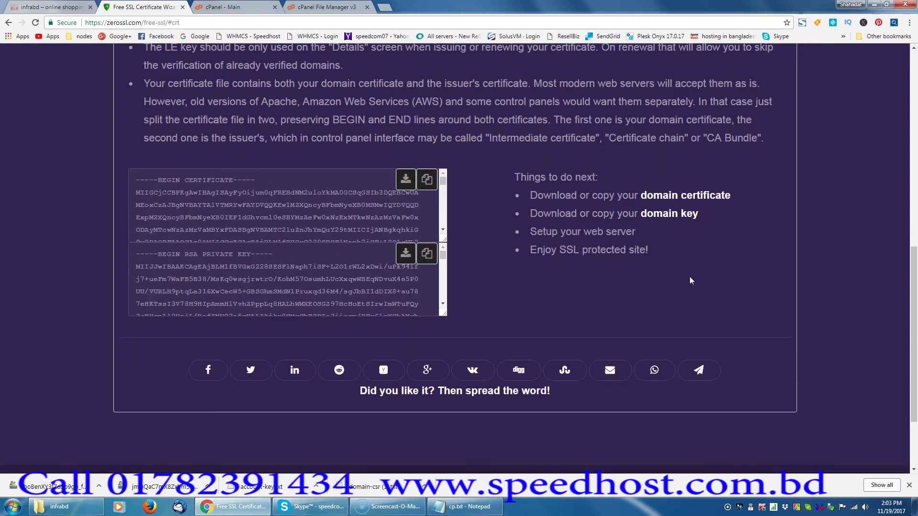
pyautogui.scroll(2, 690, 277)
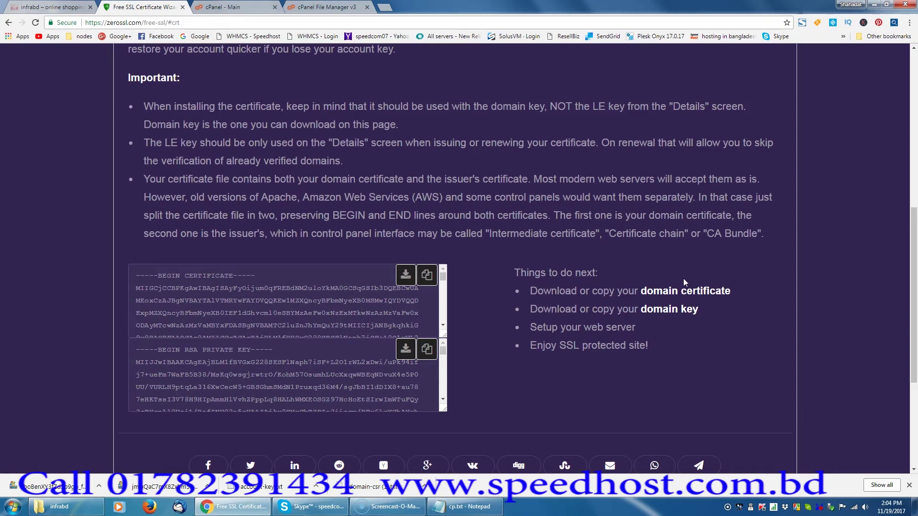
pyautogui.scroll(-3, 776, 292)
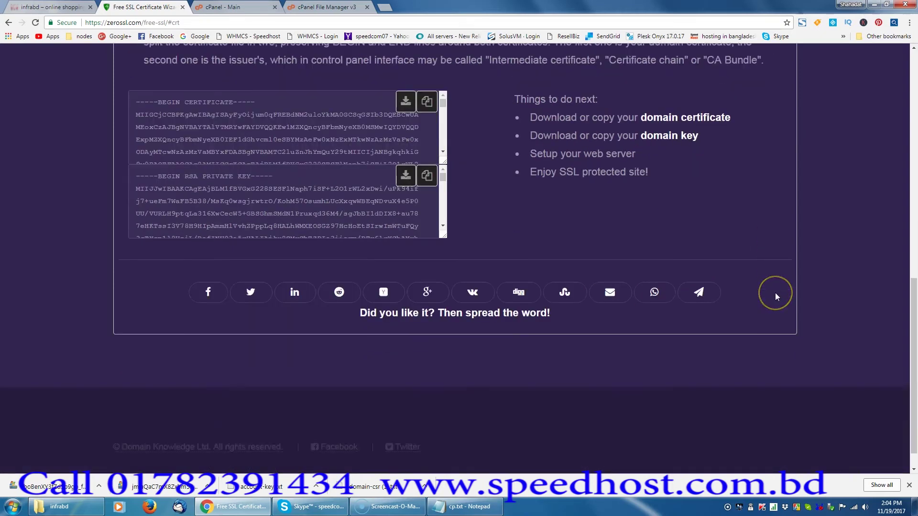
pyautogui.scroll(5, 776, 292)
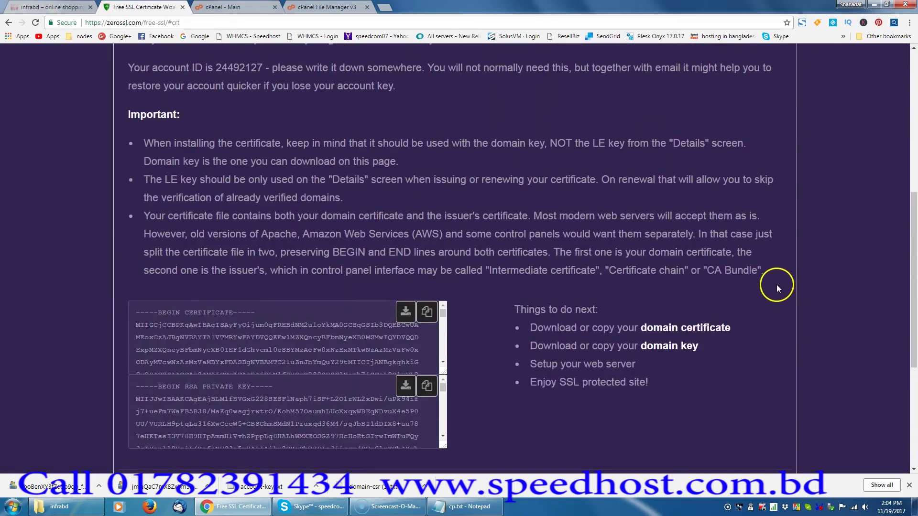
pyautogui.scroll(-2, 772, 288)
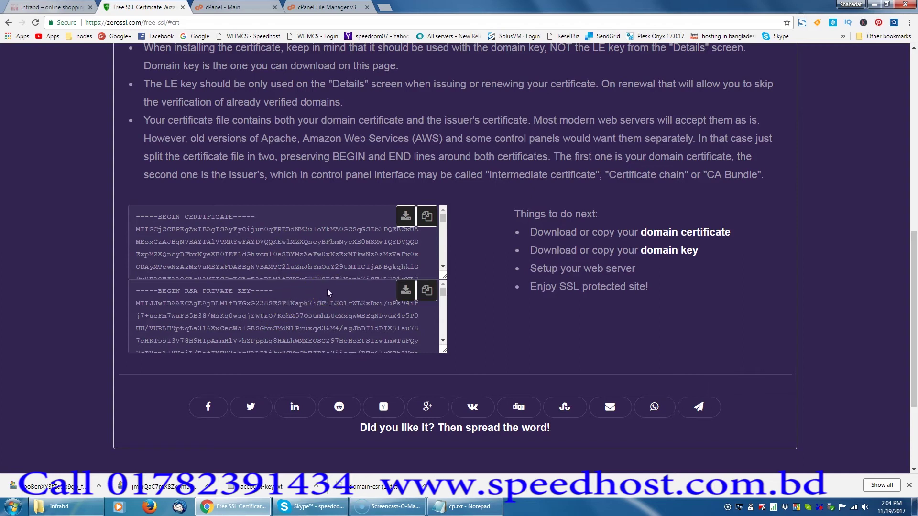
pyautogui.click(405, 217)
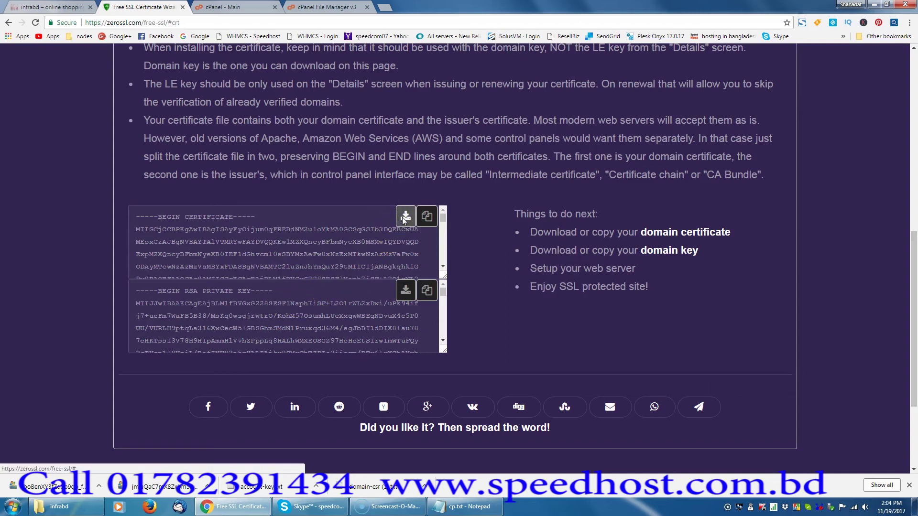
pyautogui.press('Return')
pyautogui.click(687, 313)
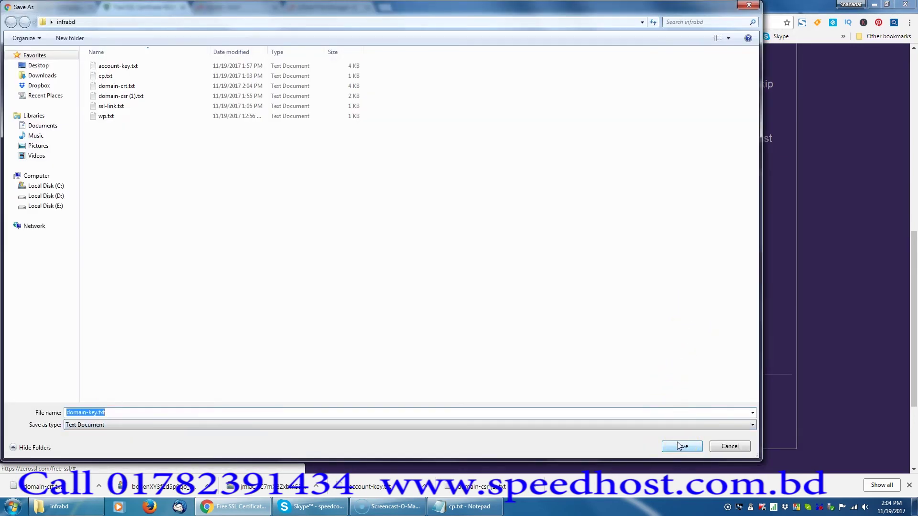
pyautogui.click(675, 449)
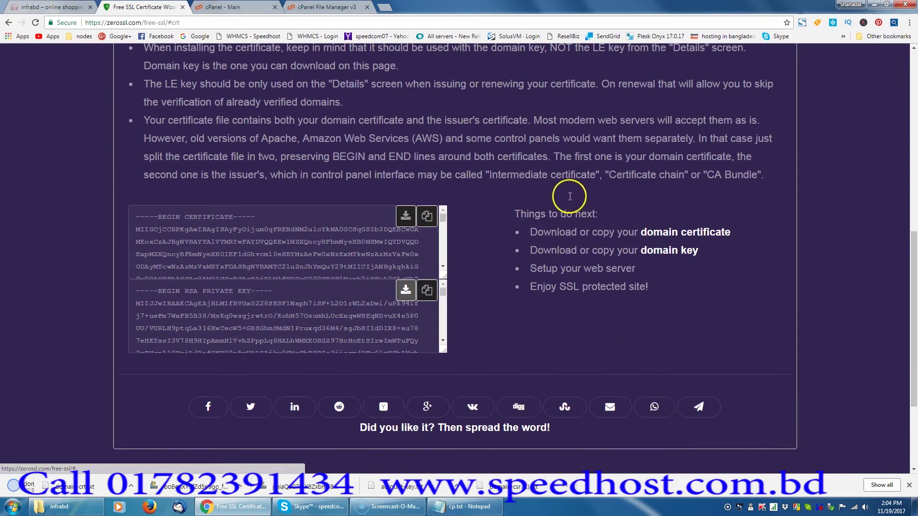
# Step: Switch to the cPanel main page and open the Certificates (CRT) management page under SSL/TLS
pyautogui.scroll(-3, 627, 311)
pyautogui.scroll(3, 377, 170)
pyautogui.scroll(10, 377, 170)
pyautogui.click(325, 7)
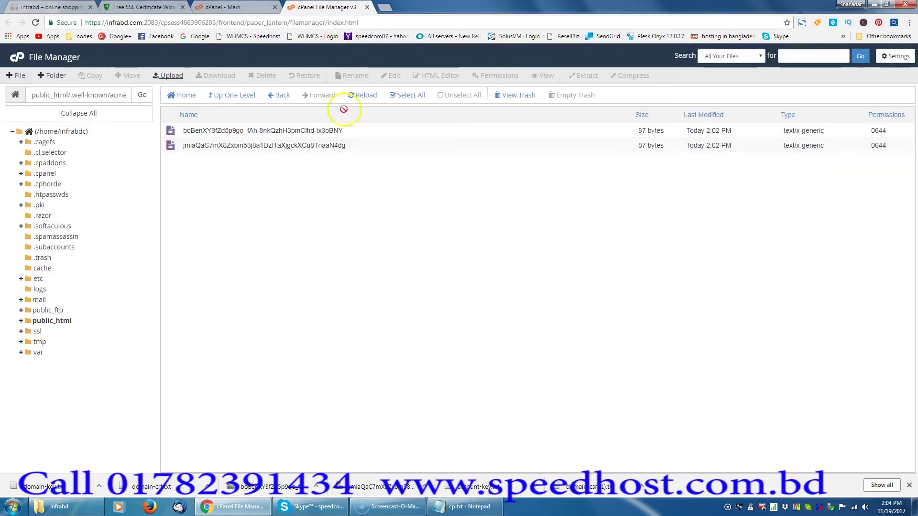
pyautogui.click(223, 7)
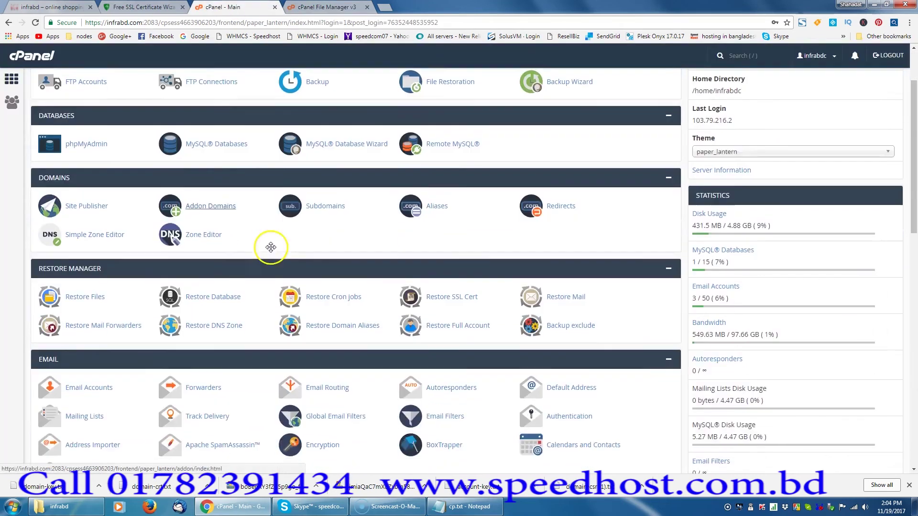
pyautogui.scroll(-5, 343, 292)
pyautogui.click(319, 375)
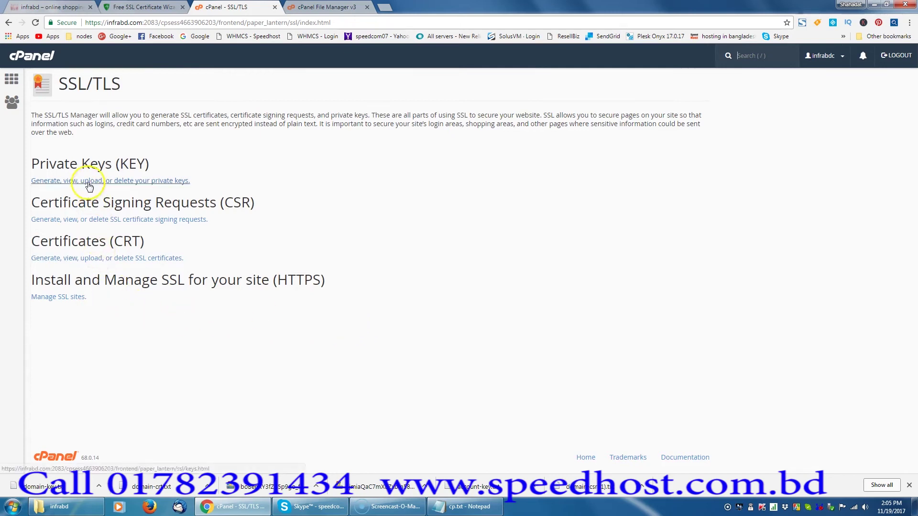
pyautogui.click(105, 259)
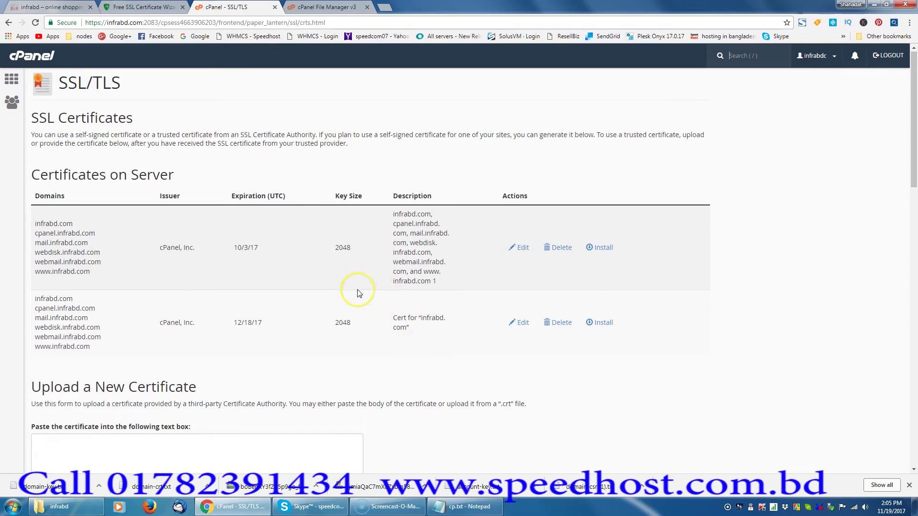
# Step: Upload domain-crt.txt as a new certificate with the description "new cert" and check its entry among the server's certificates
pyautogui.scroll(-1, 359, 293)
pyautogui.scroll(-4, 343, 292)
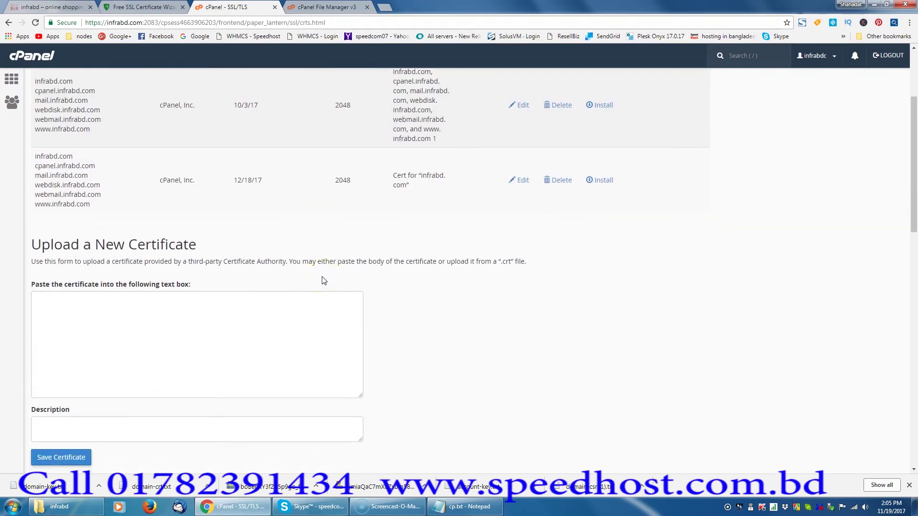
pyautogui.scroll(-2, 323, 277)
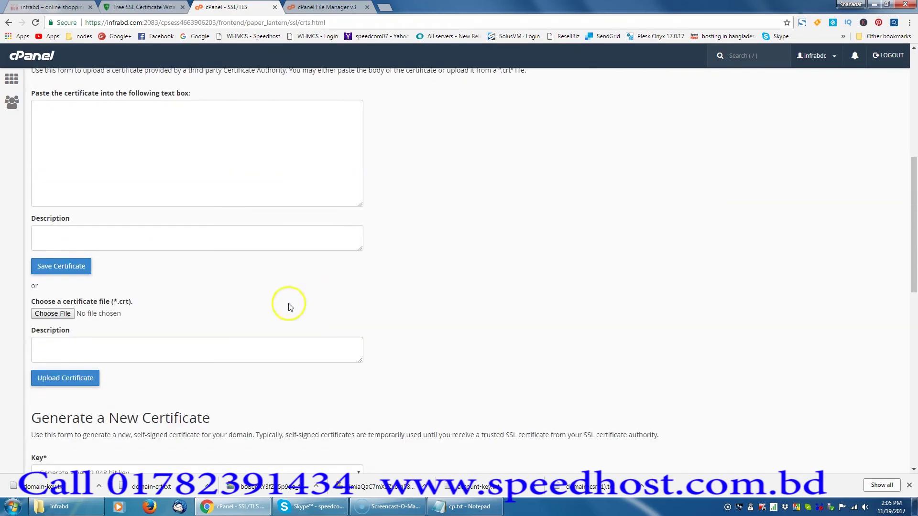
pyautogui.click(53, 315)
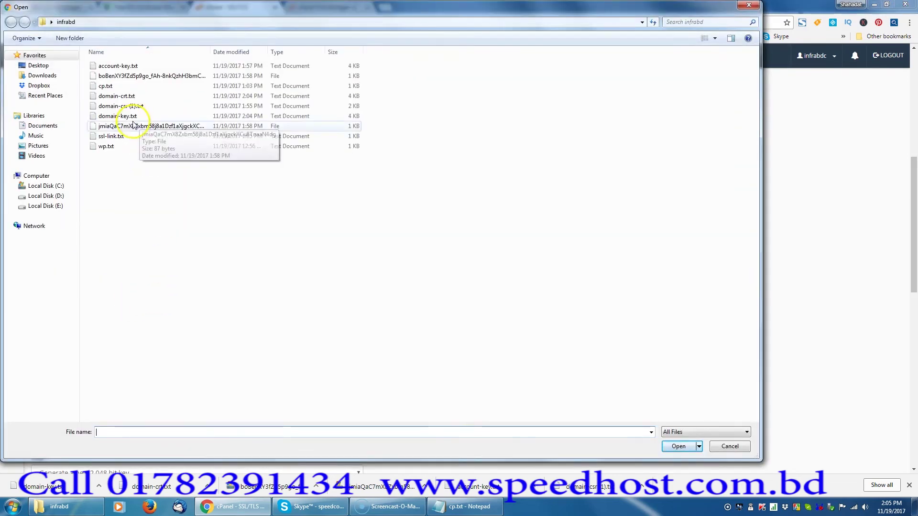
pyautogui.click(125, 97)
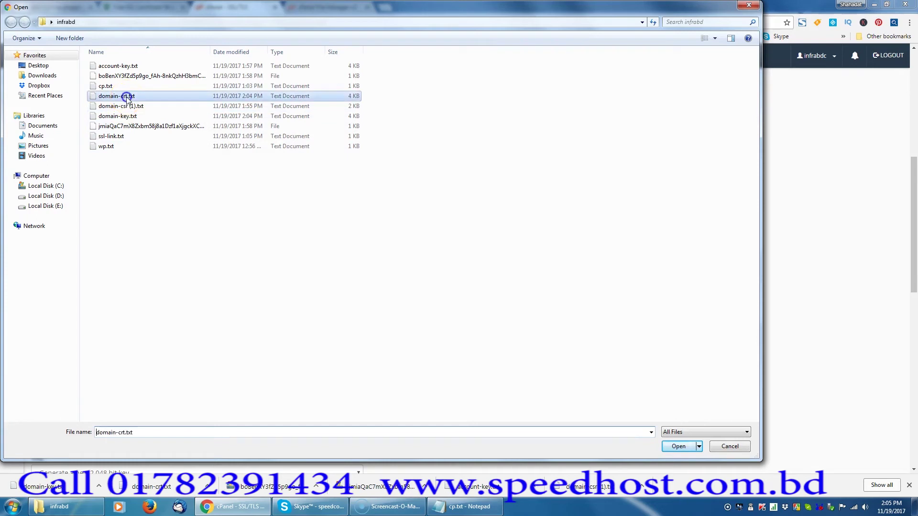
pyautogui.click(679, 447)
pyautogui.click(196, 349)
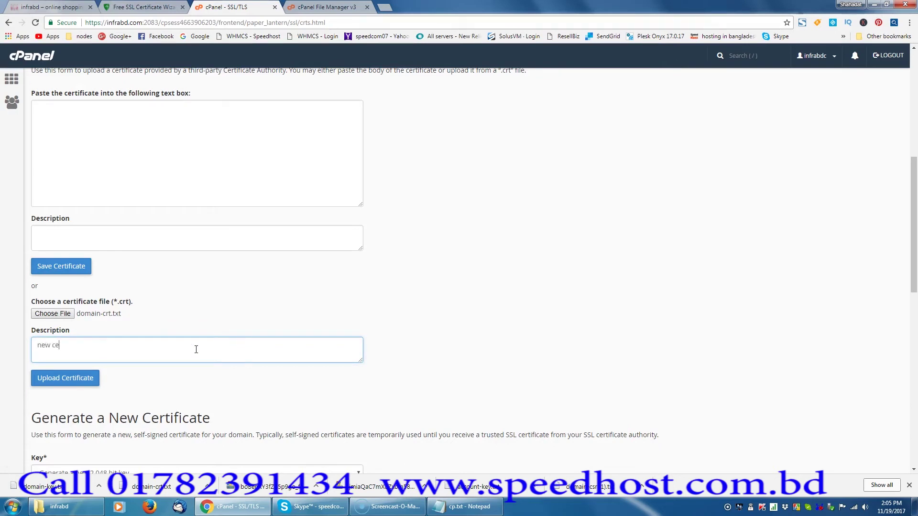
pyautogui.click(78, 378)
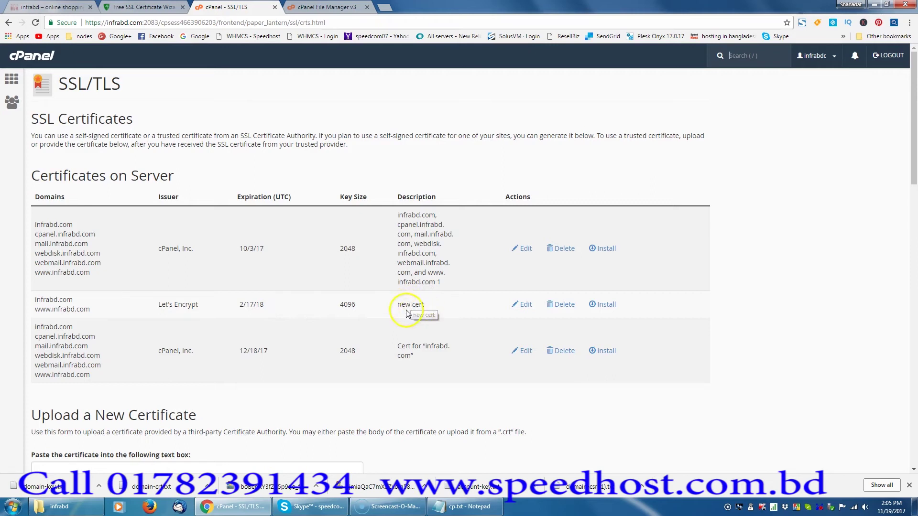
pyautogui.moveTo(424, 306); pyautogui.dragTo(336, 304)
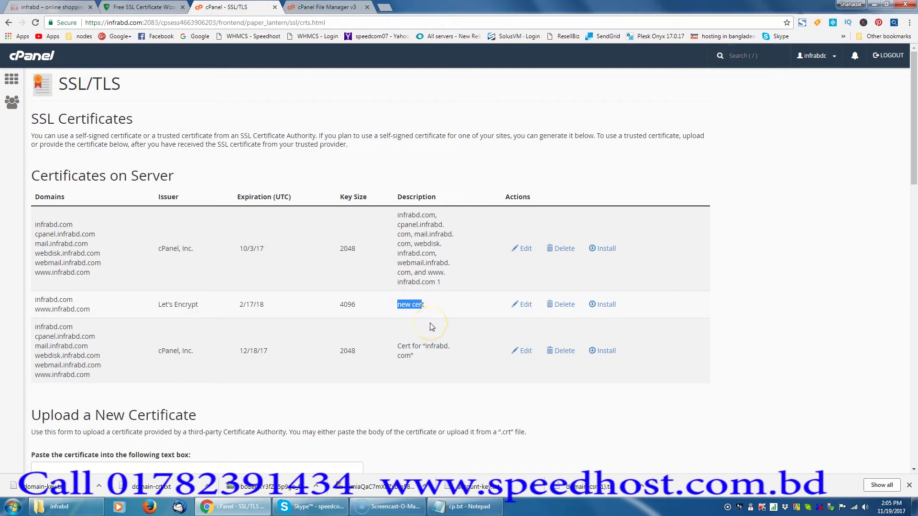
# Step: Return to the SSL manager and open the Private Keys (KEY) management page
pyautogui.scroll(-10, 332, 303)
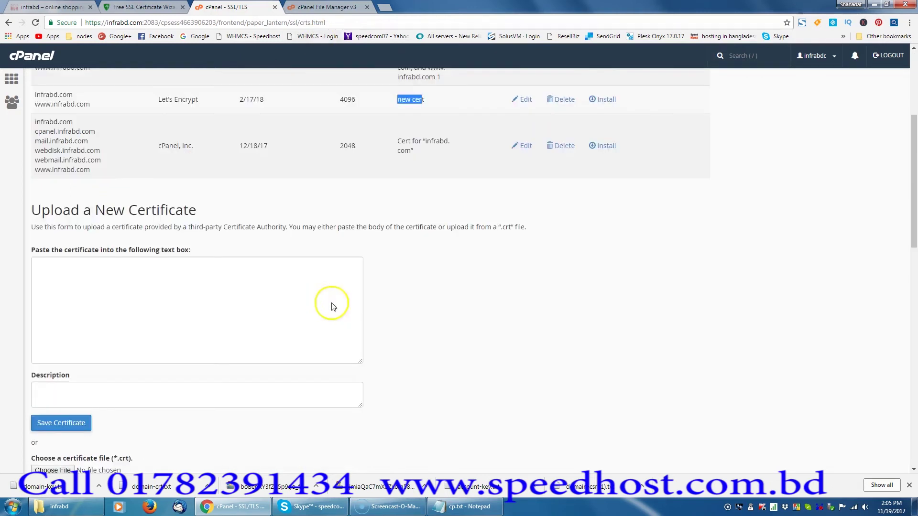
pyautogui.scroll(-7, 364, 338)
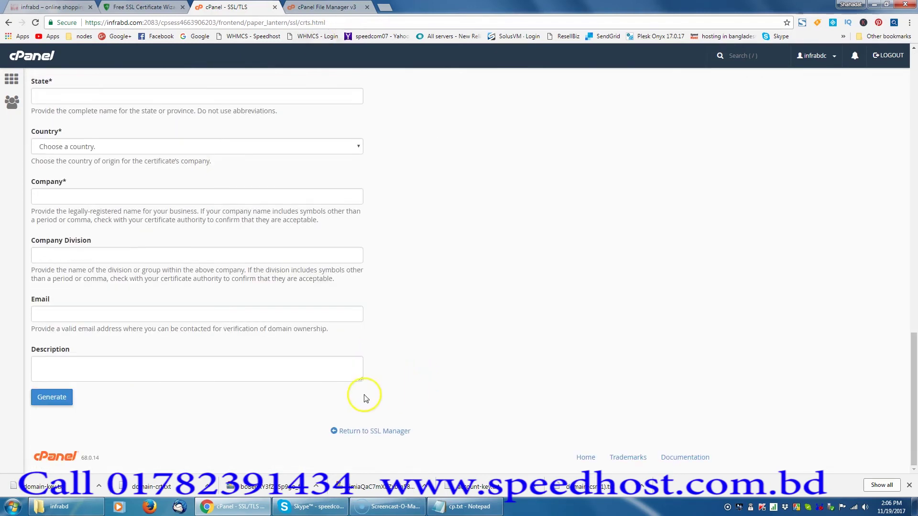
pyautogui.click(385, 433)
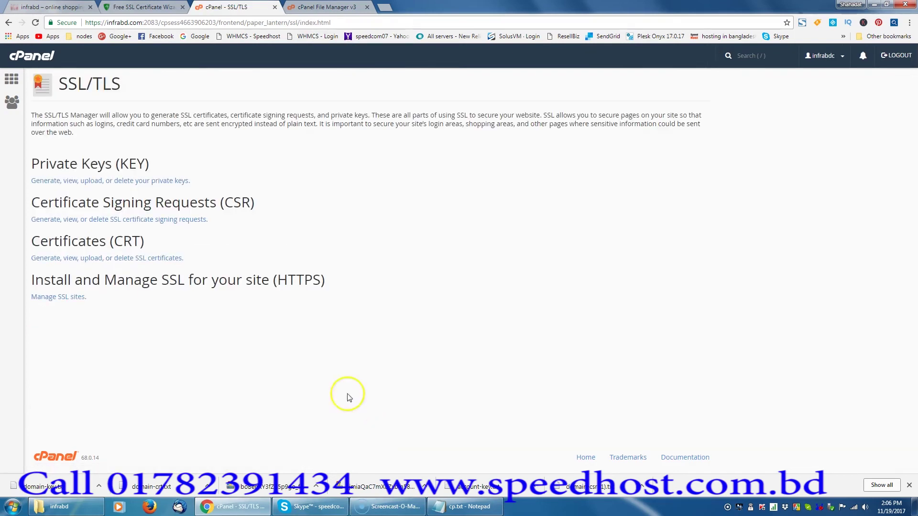
pyautogui.click(116, 185)
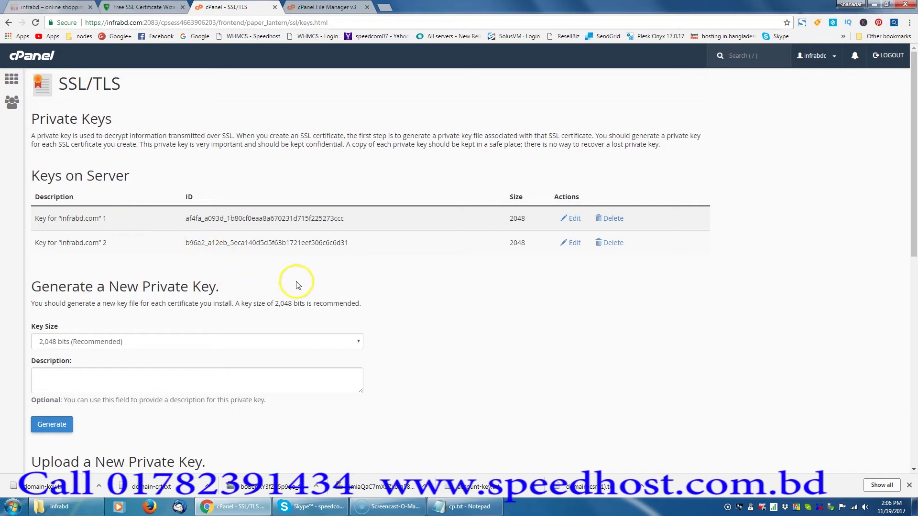
# Step: Upload domain-key.txt as a new private key with the description "new key" and check its entry among the server's keys
pyautogui.scroll(-4, 333, 276)
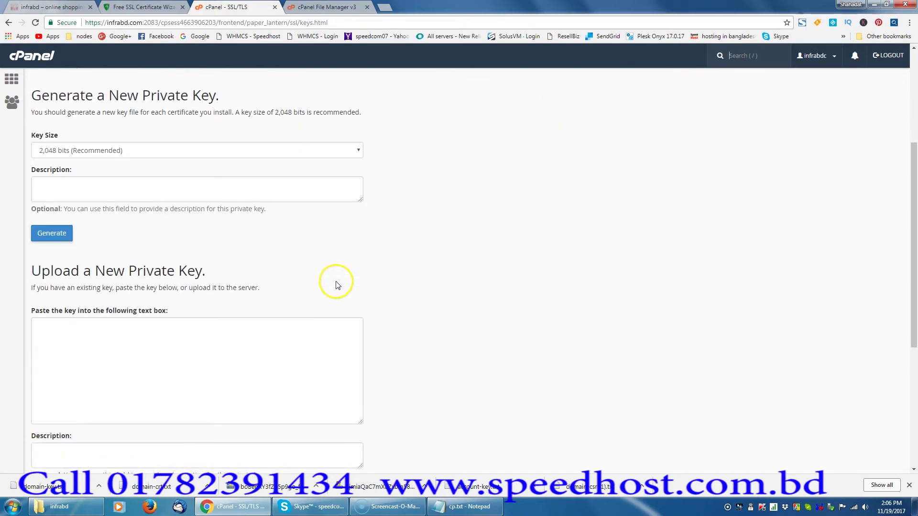
pyautogui.scroll(-1, 280, 281)
pyautogui.scroll(1, 242, 271)
pyautogui.scroll(-4, 242, 277)
pyautogui.scroll(-1, 242, 301)
pyautogui.scroll(1, 240, 303)
pyautogui.click(53, 356)
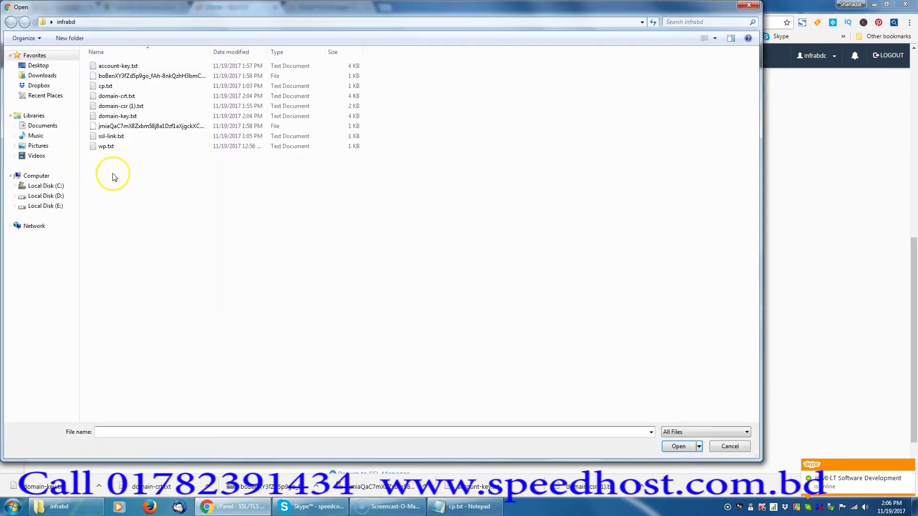
pyautogui.click(143, 118)
pyautogui.click(678, 447)
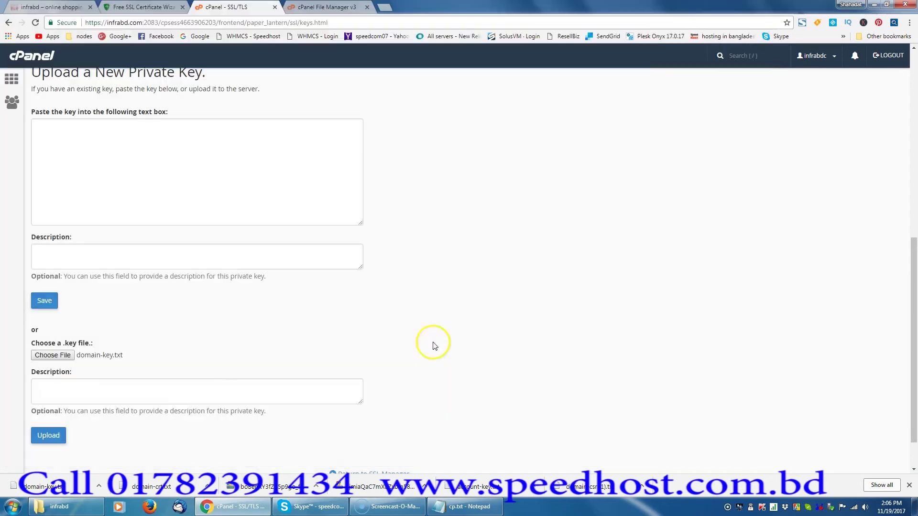
pyautogui.click(191, 387)
pyautogui.write('new')
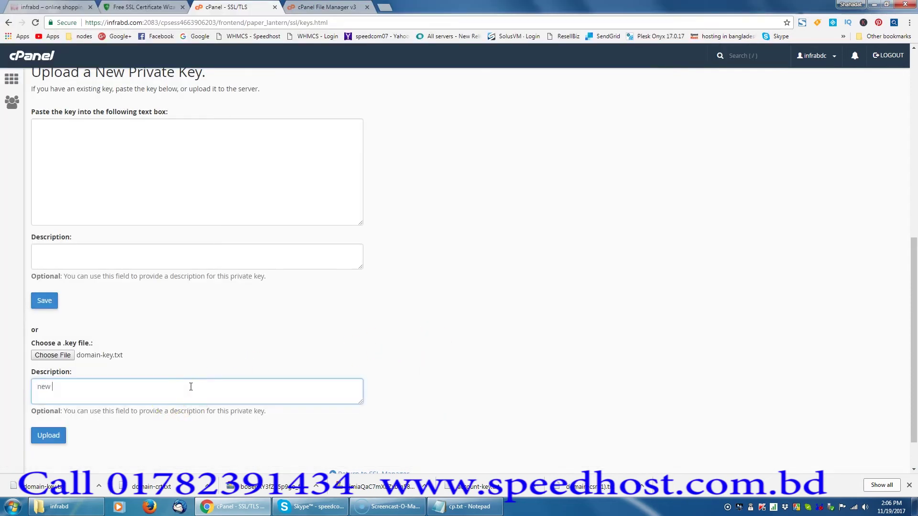
pyautogui.write('key')
pyautogui.click(48, 435)
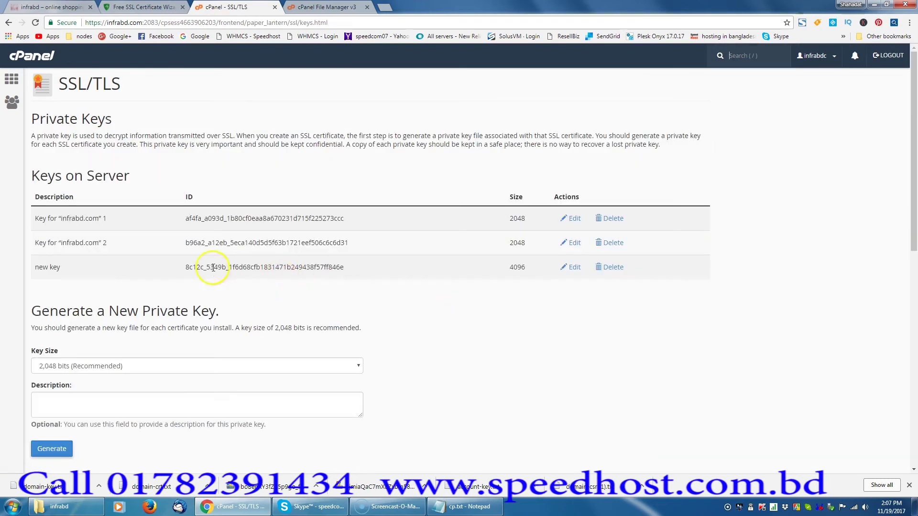
pyautogui.moveTo(345, 267); pyautogui.dragTo(182, 268)
# Step: Return to the SSL manager and open the SSL site management page at its website installation section
pyautogui.scroll(-10, 482, 324)
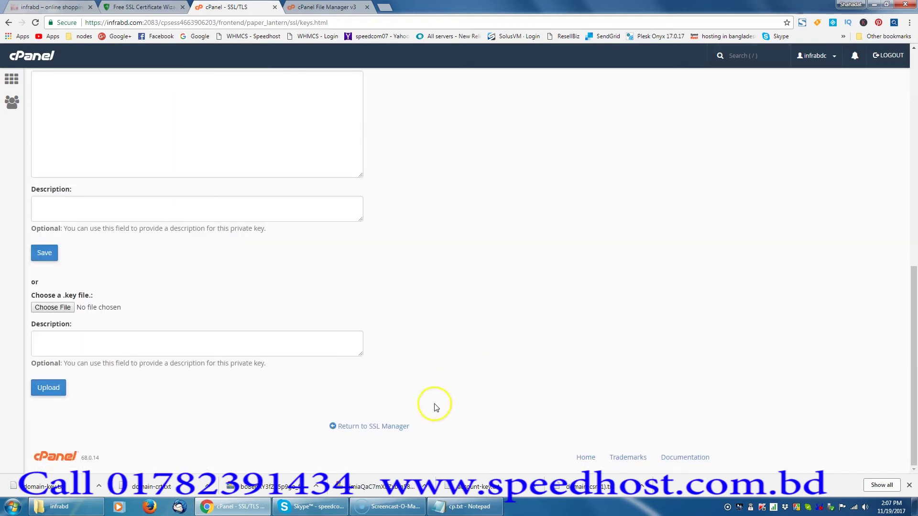
pyautogui.click(396, 428)
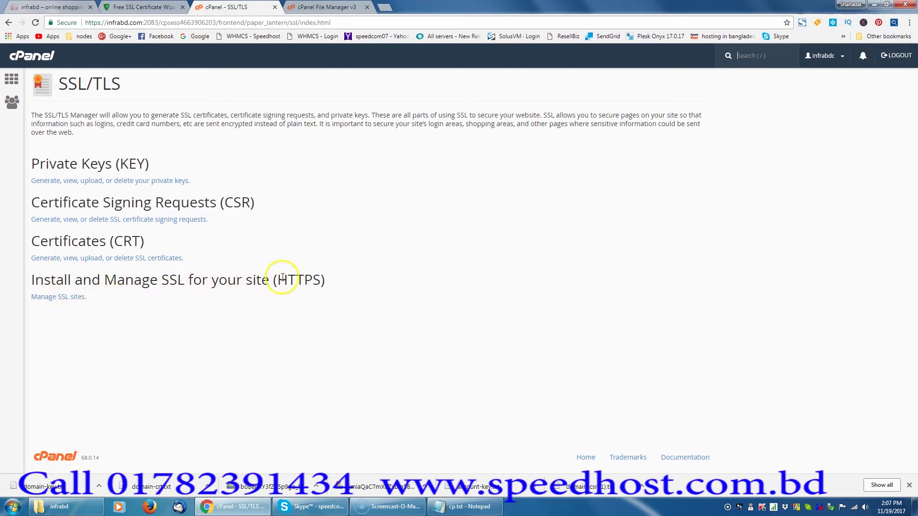
pyautogui.moveTo(325, 281); pyautogui.dragTo(283, 280)
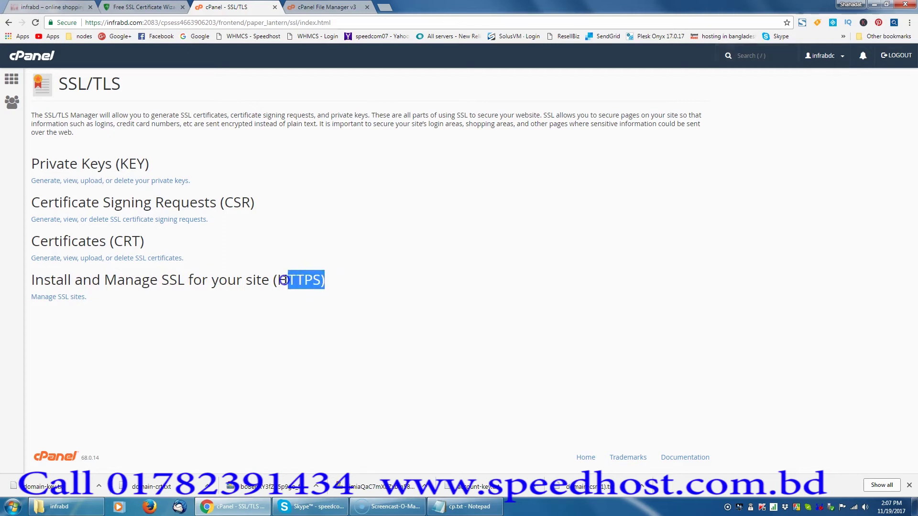
pyautogui.click(58, 297)
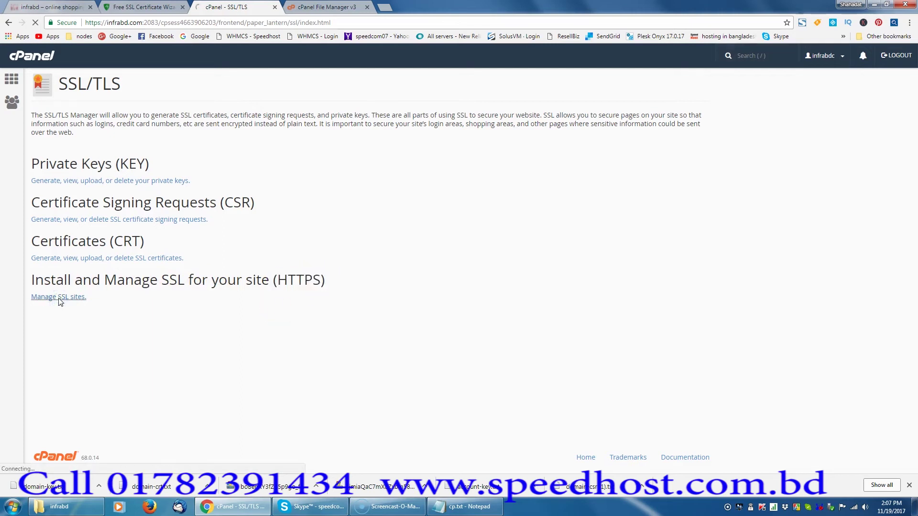
pyautogui.scroll(-3, 408, 386)
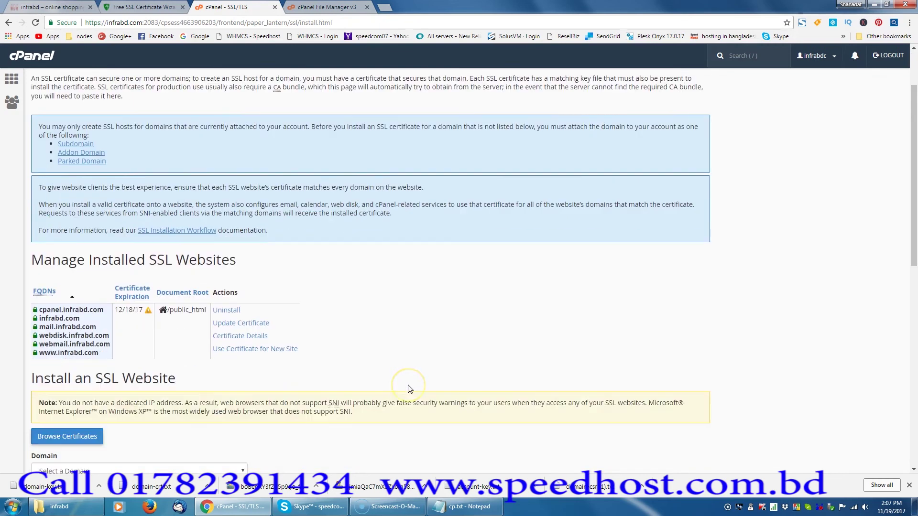
pyautogui.scroll(-1, 410, 389)
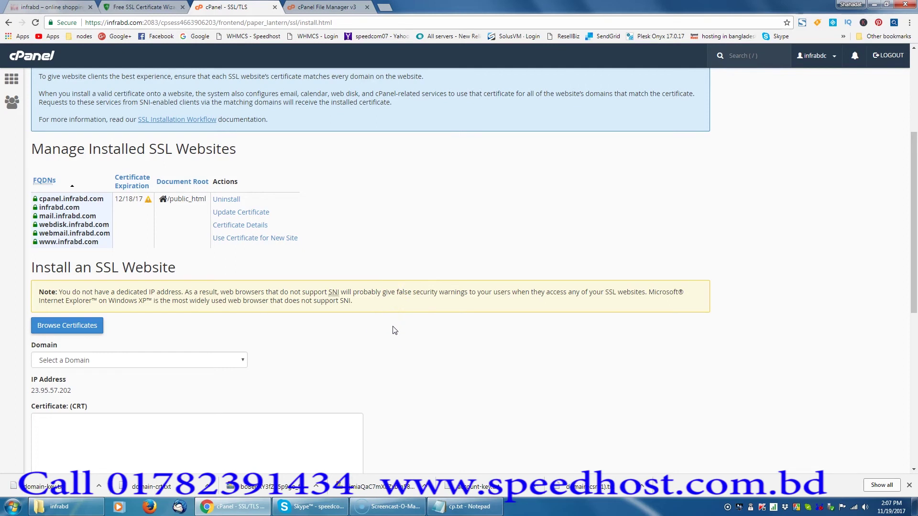
# Step: Fill the SSL website installation form with the saved Let's Encrypt certificate described as "new cert"
pyautogui.click(69, 331)
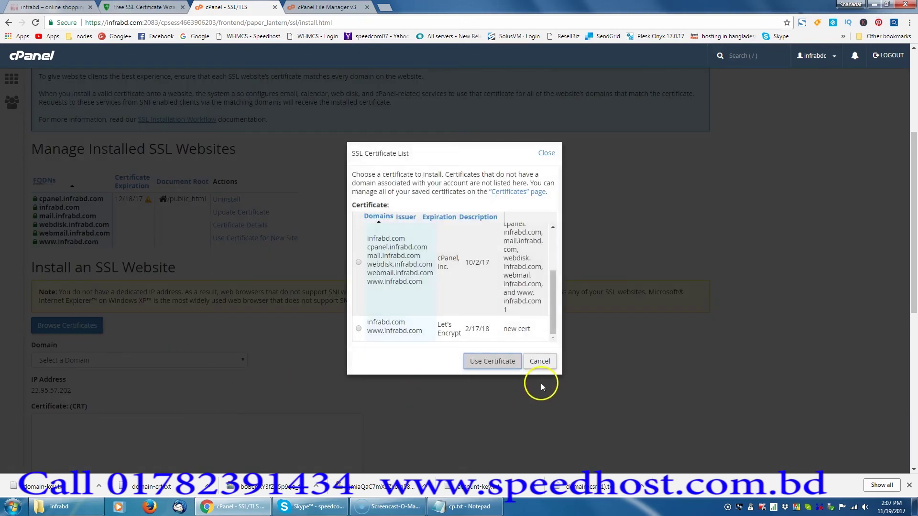
pyautogui.scroll(-2, 508, 264)
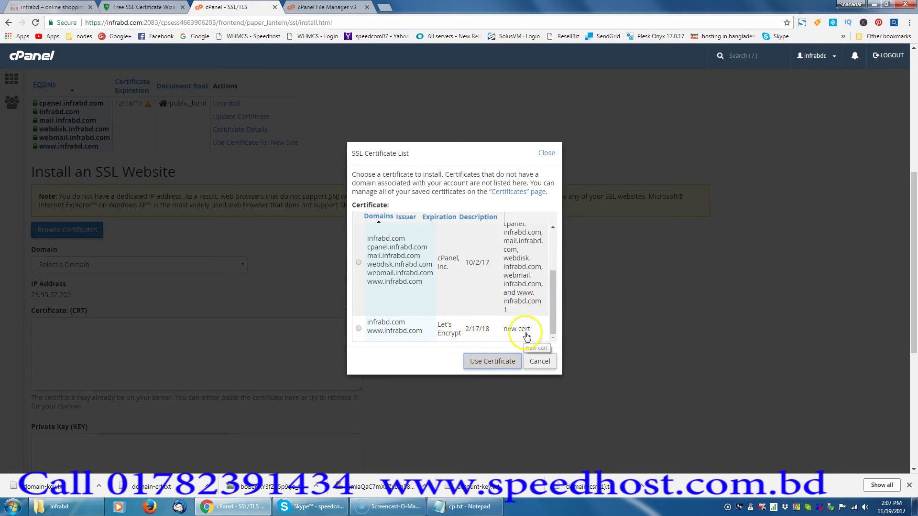
pyautogui.click(359, 329)
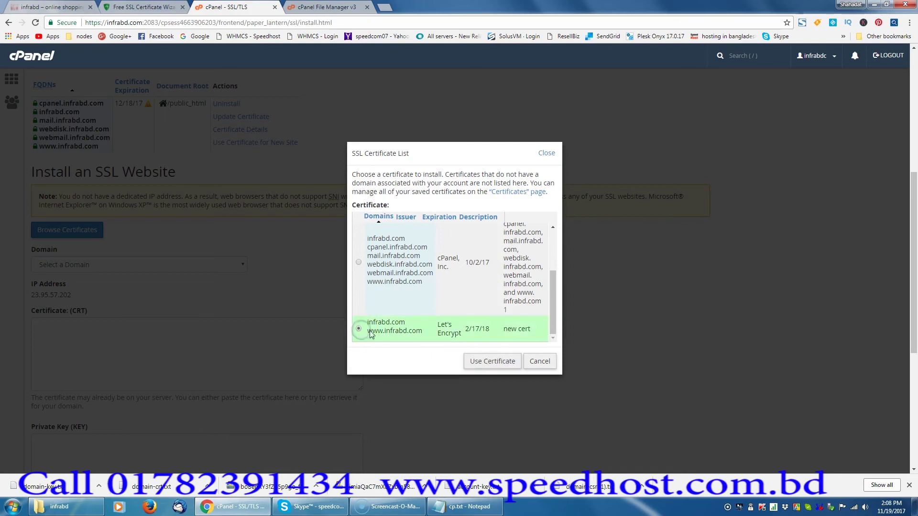
pyautogui.scroll(-3, 271, 210)
pyautogui.scroll(5, 272, 211)
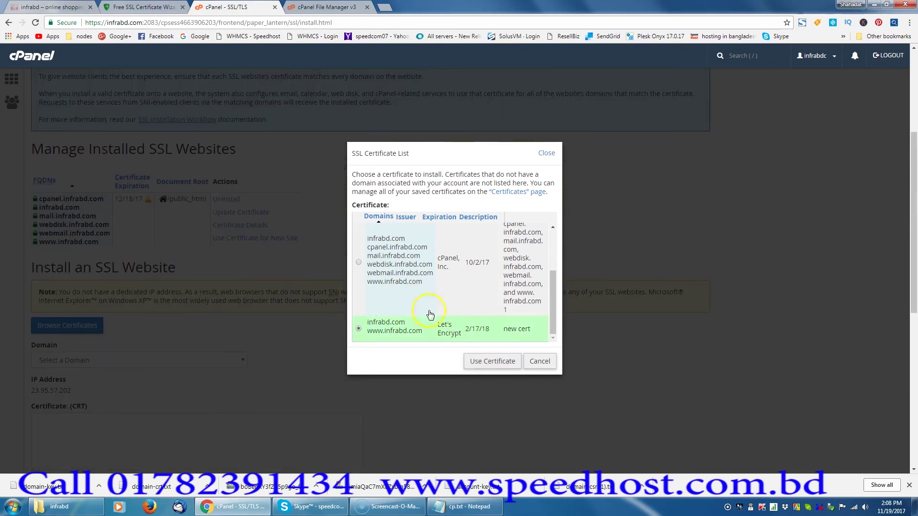
pyautogui.click(492, 361)
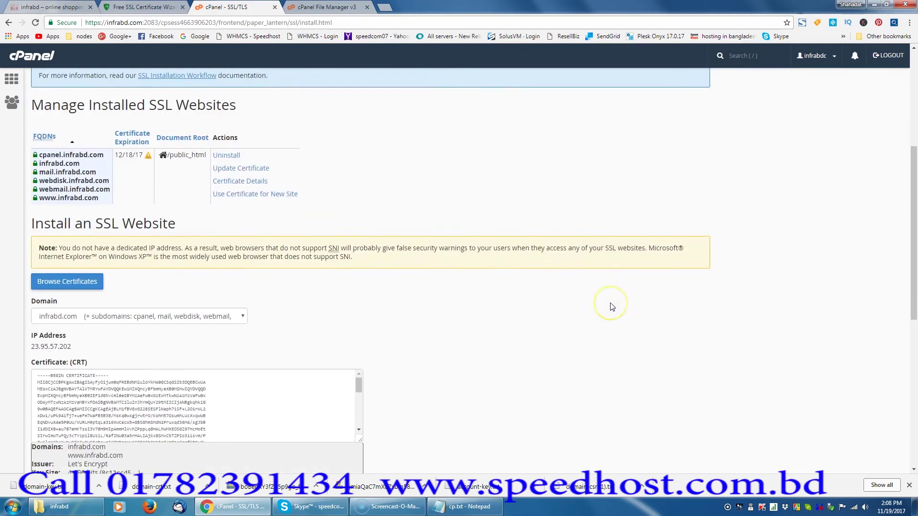
# Step: Install the chosen certificate on infrabd.com and check which domains are secured in the list of installed SSL websites
pyautogui.scroll(-5, 611, 306)
pyautogui.scroll(-3, 613, 307)
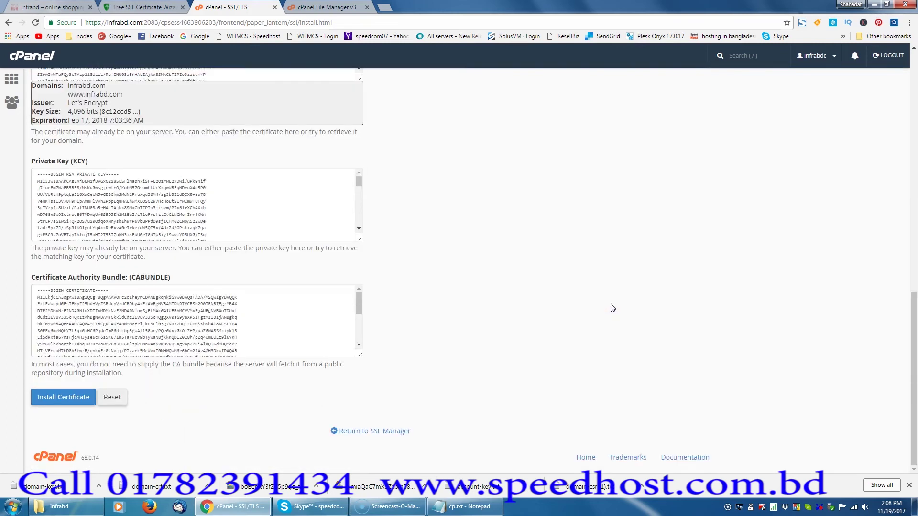
pyautogui.click(77, 397)
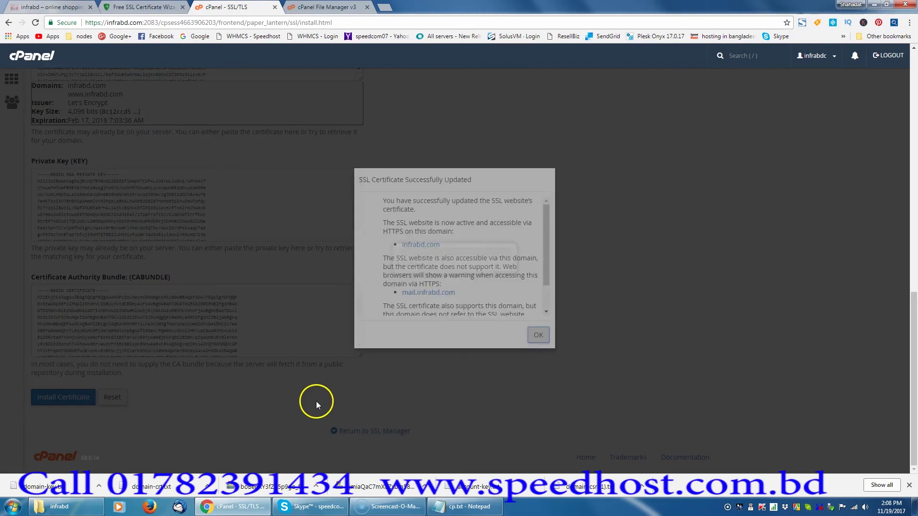
pyautogui.click(537, 335)
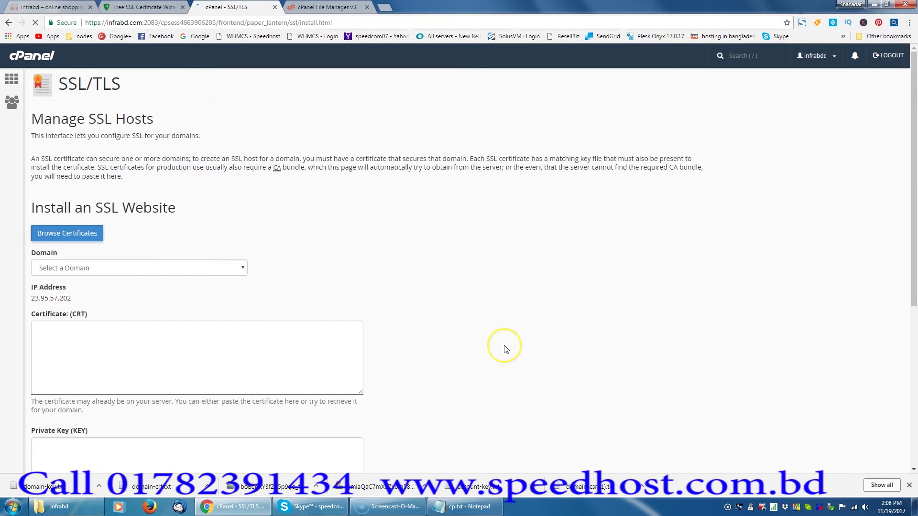
pyautogui.scroll(-6, 505, 349)
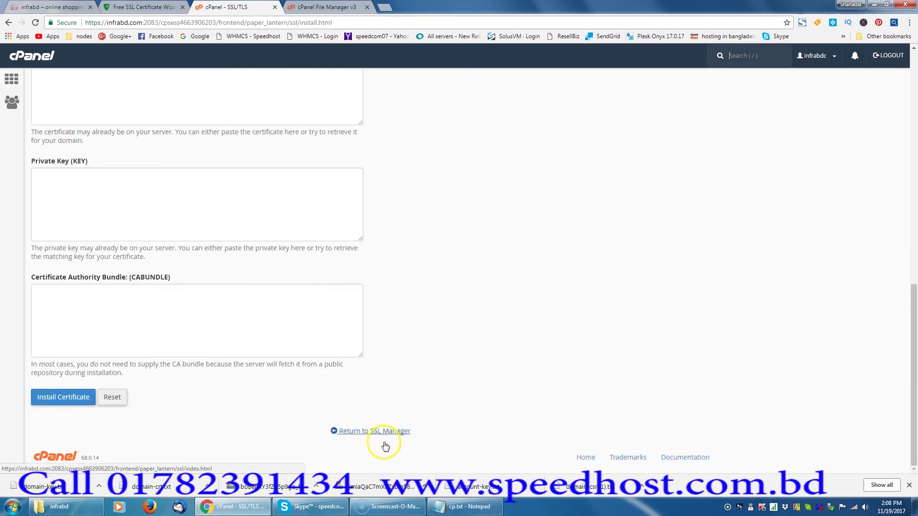
pyautogui.scroll(10, 385, 360)
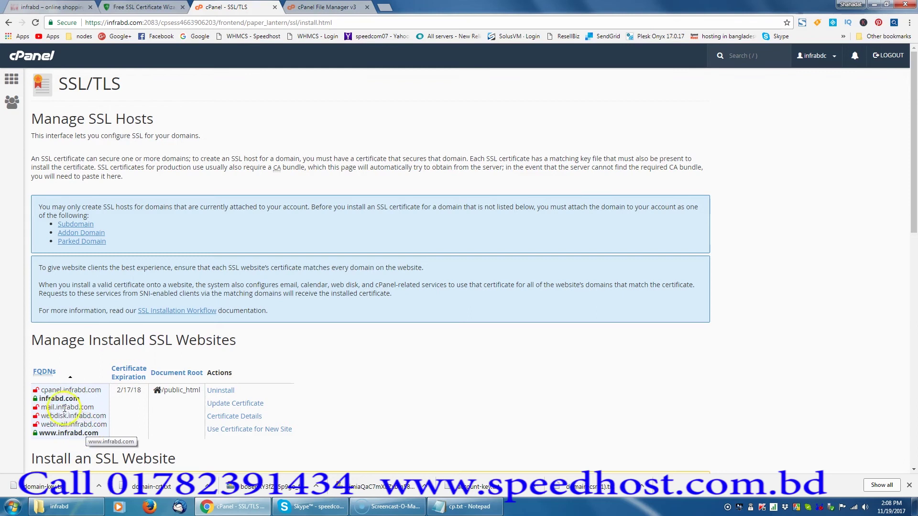
pyautogui.doubleClick(61, 399)
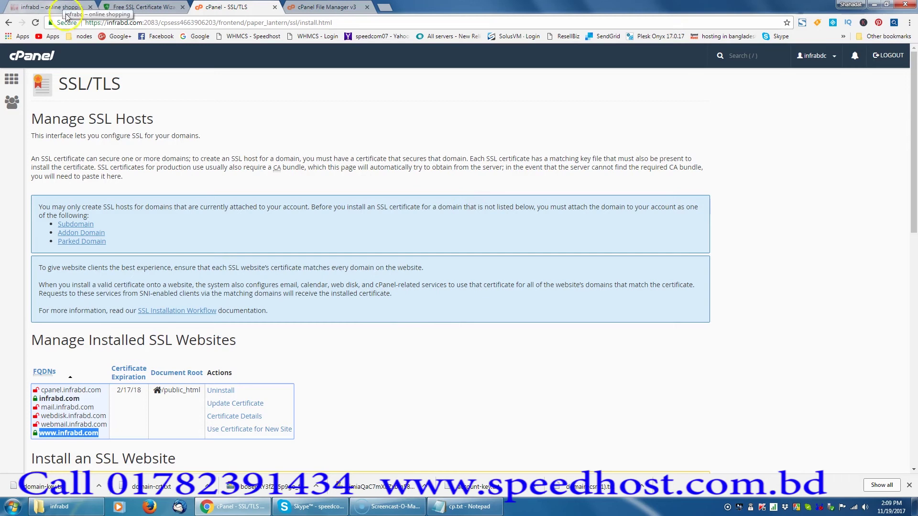
pyautogui.click(385, 7)
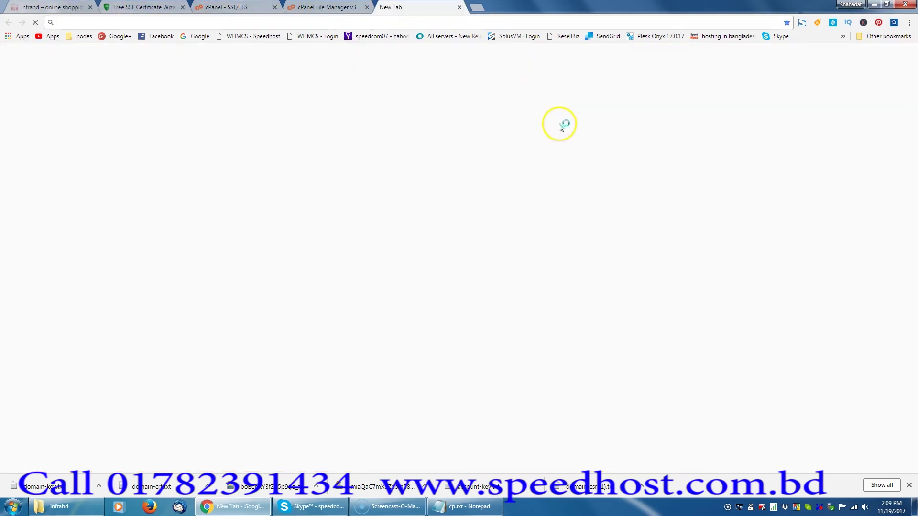
pyautogui.write('infrabd.com/w')
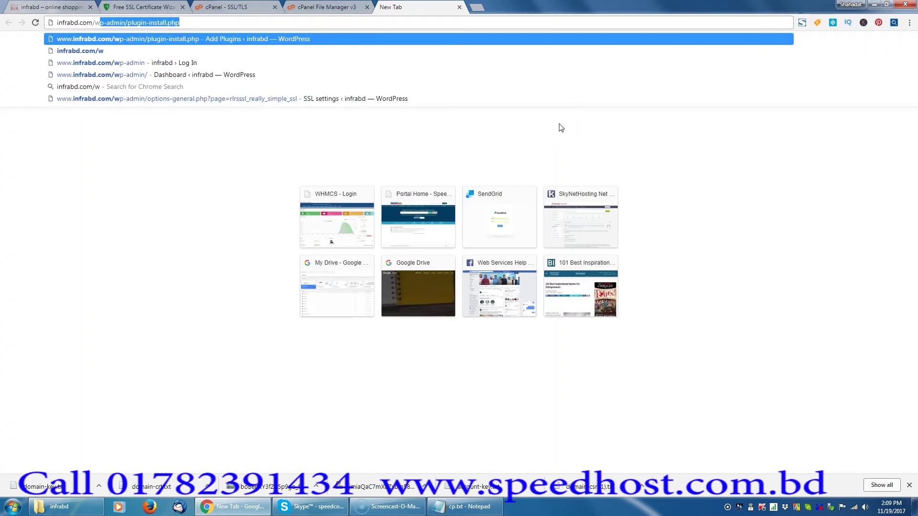
pyautogui.press('Down')
pyautogui.press('Down')
pyautogui.press('Return')
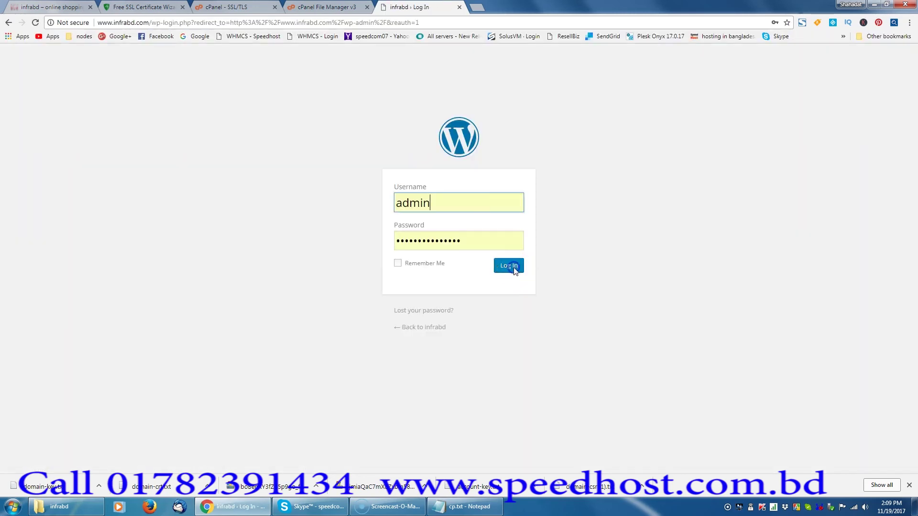
pyautogui.click(514, 271)
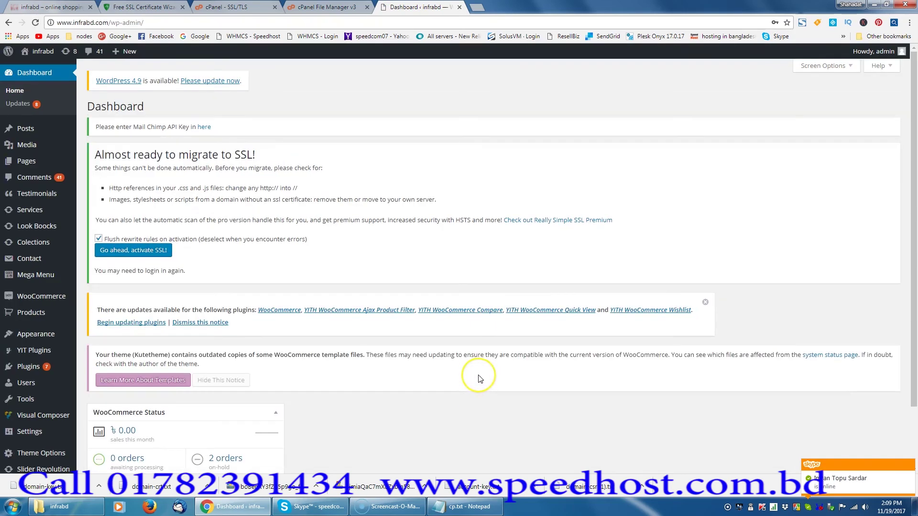
# Step: Open the list of installed WordPress plugins and locate the Really Simple SSL plugin
pyautogui.scroll(-2, 481, 379)
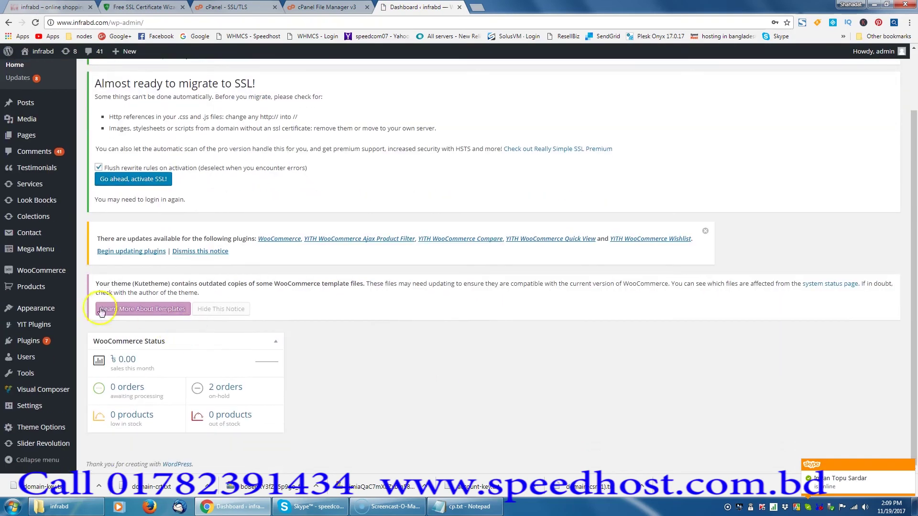
pyautogui.moveTo(47, 271)
pyautogui.moveTo(38, 341)
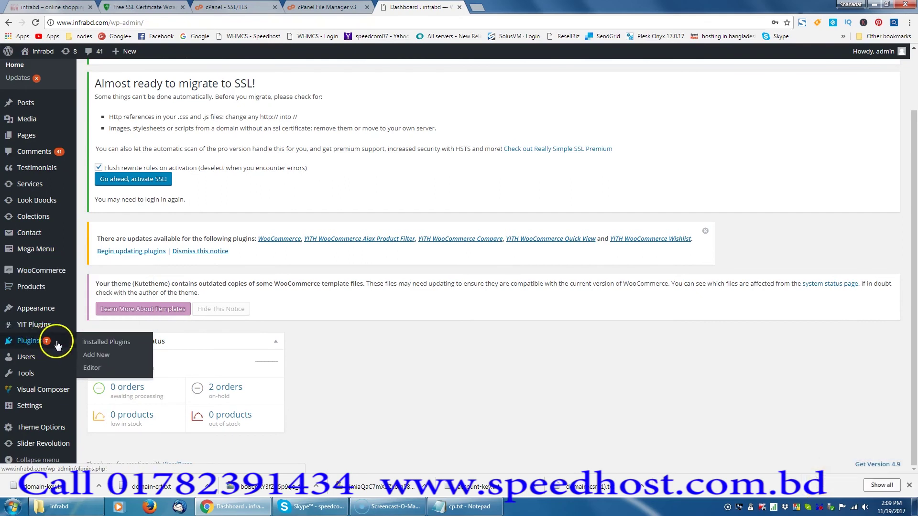
pyautogui.click(98, 348)
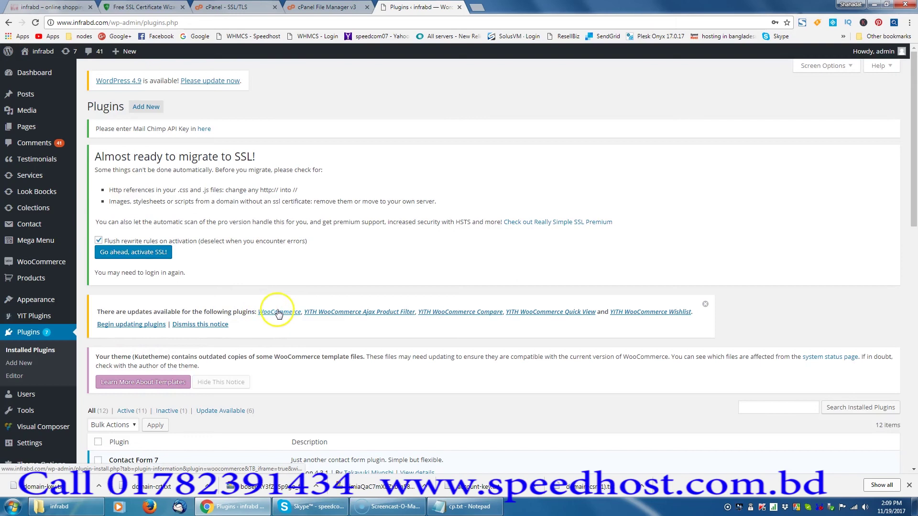
pyautogui.scroll(-5, 278, 314)
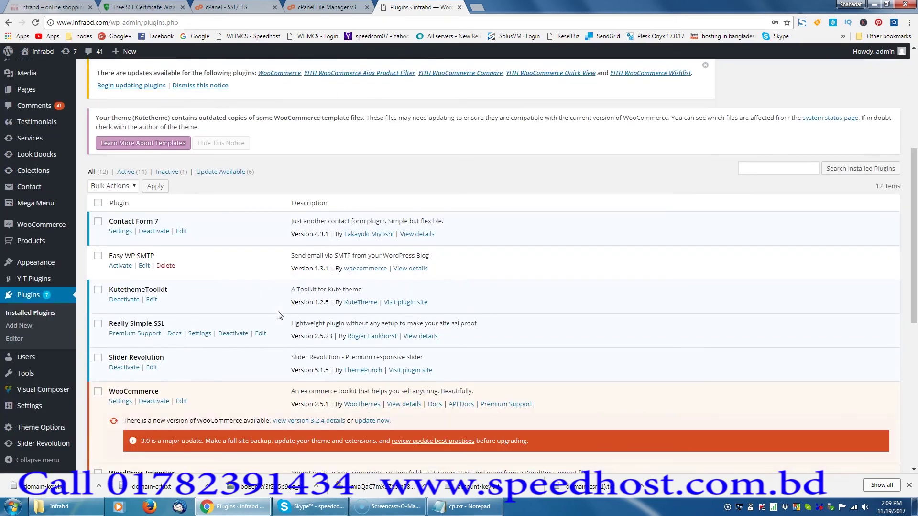
pyautogui.scroll(-1, 280, 315)
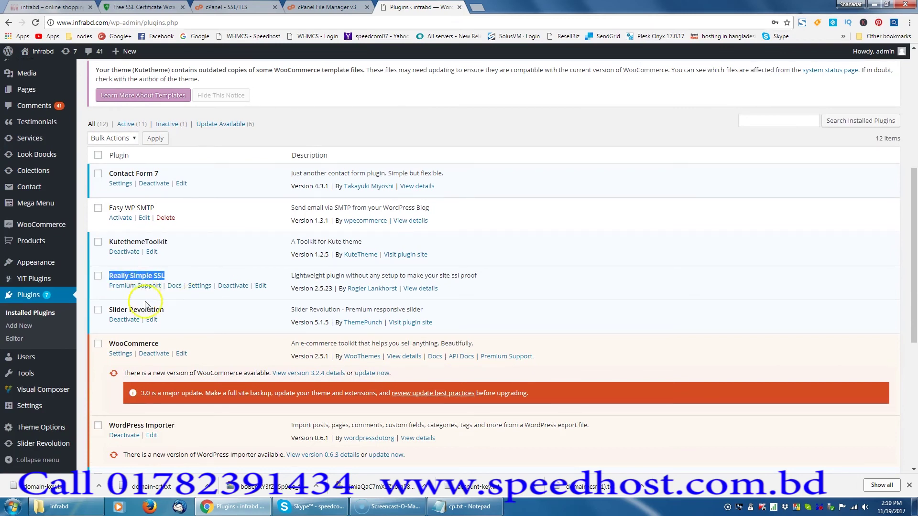
# Step: Open the Really Simple SSL plugin's settings and activate SSL for the WordPress site
pyautogui.click(188, 304)
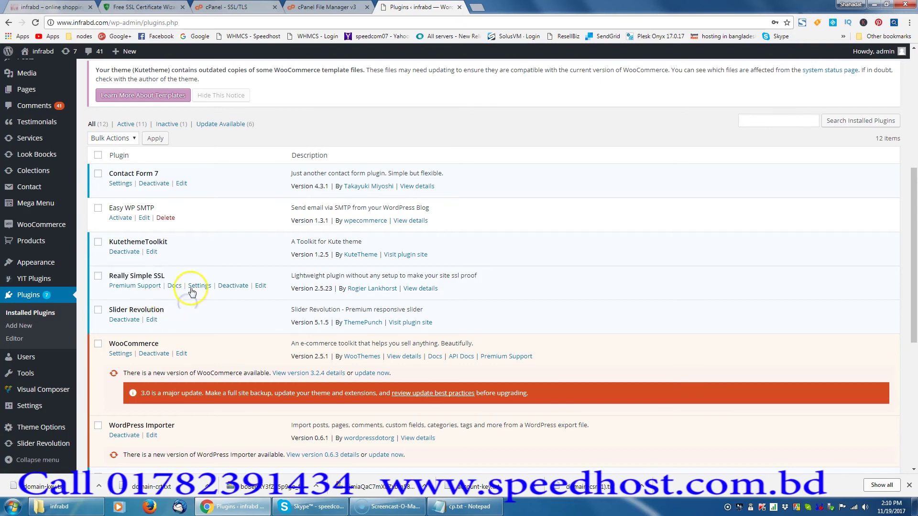
pyautogui.click(200, 286)
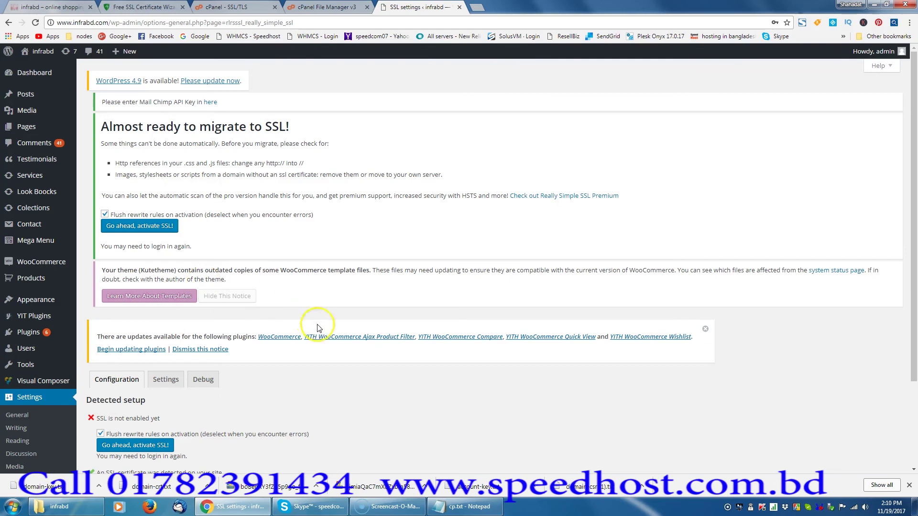
pyautogui.scroll(-3, 325, 335)
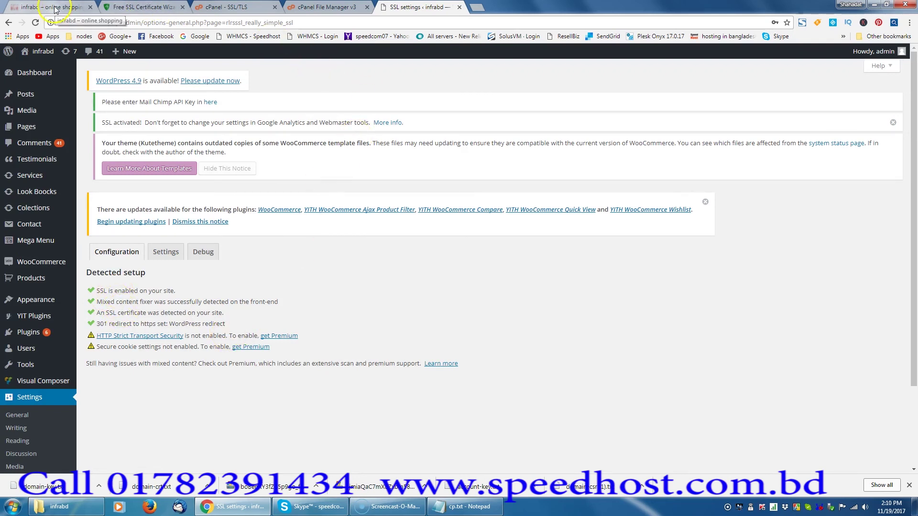
pyautogui.click(472, 9)
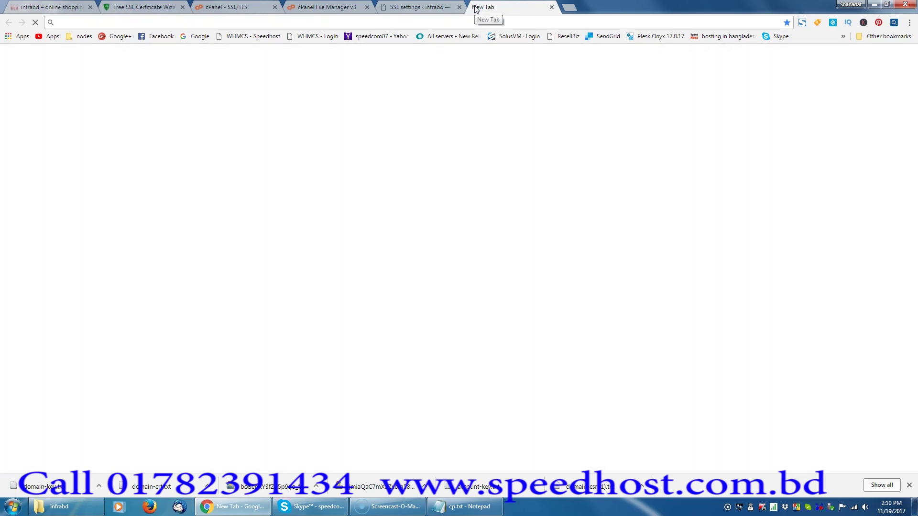
pyautogui.write('i')
pyautogui.press('Return')
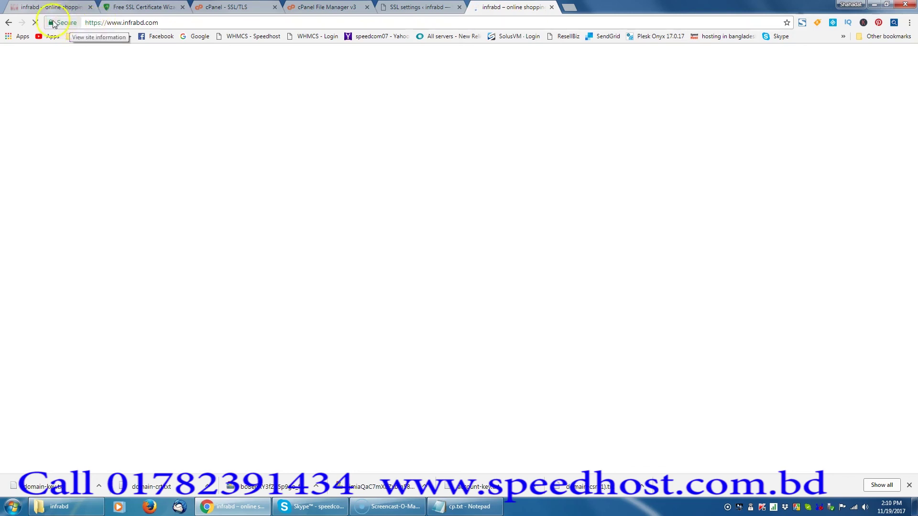
pyautogui.doubleClick(91, 22)
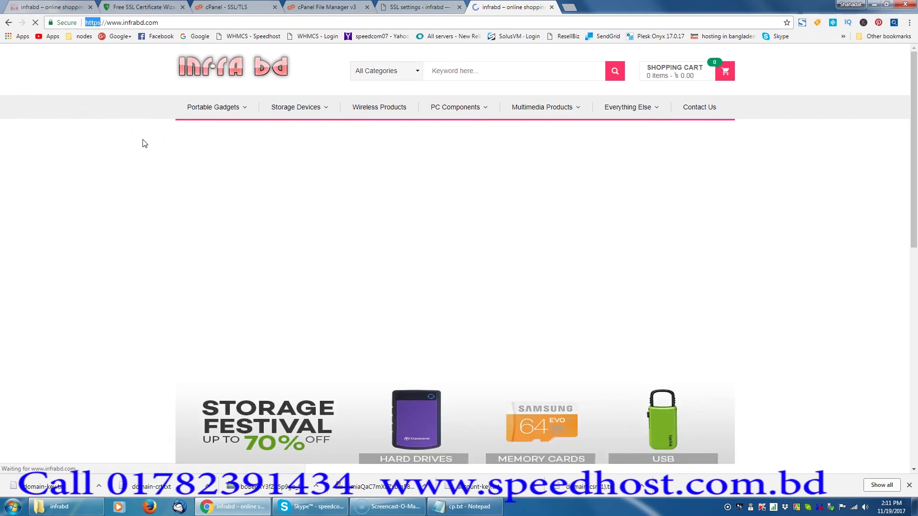
pyautogui.click(70, 23)
pyautogui.click(309, 235)
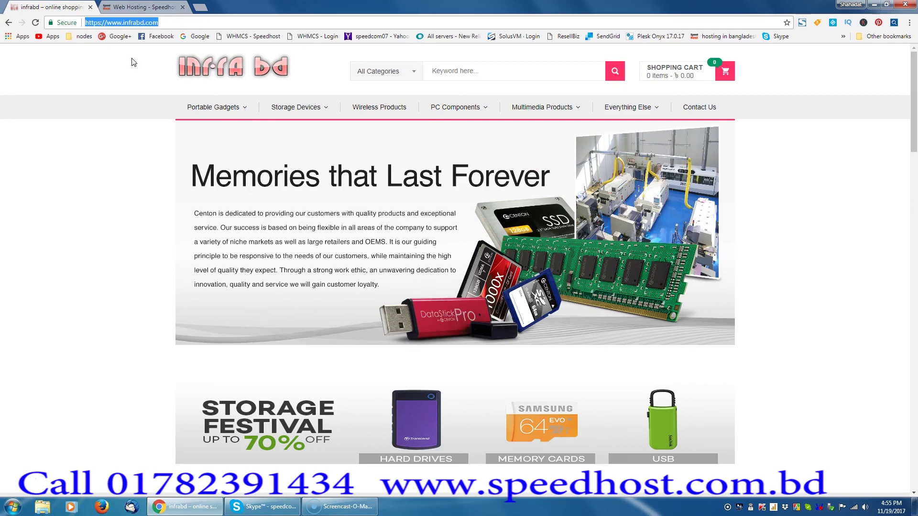
pyautogui.click(104, 22)
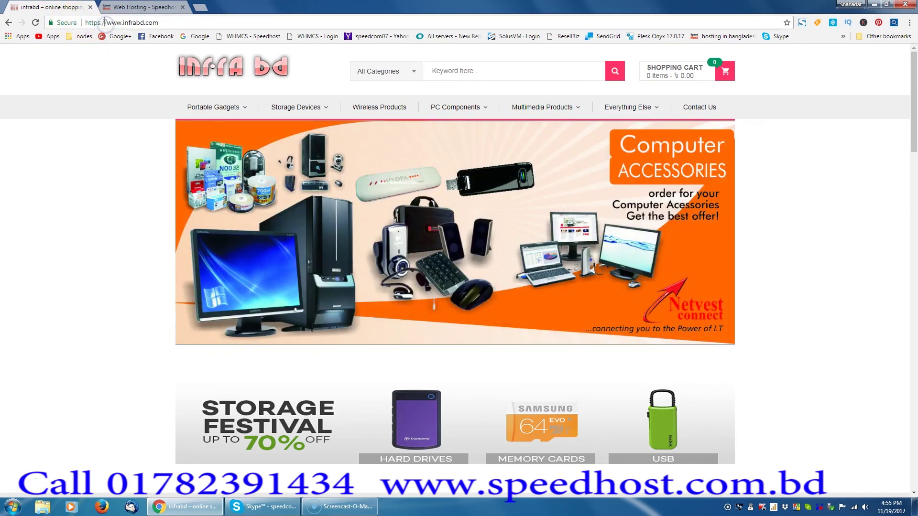